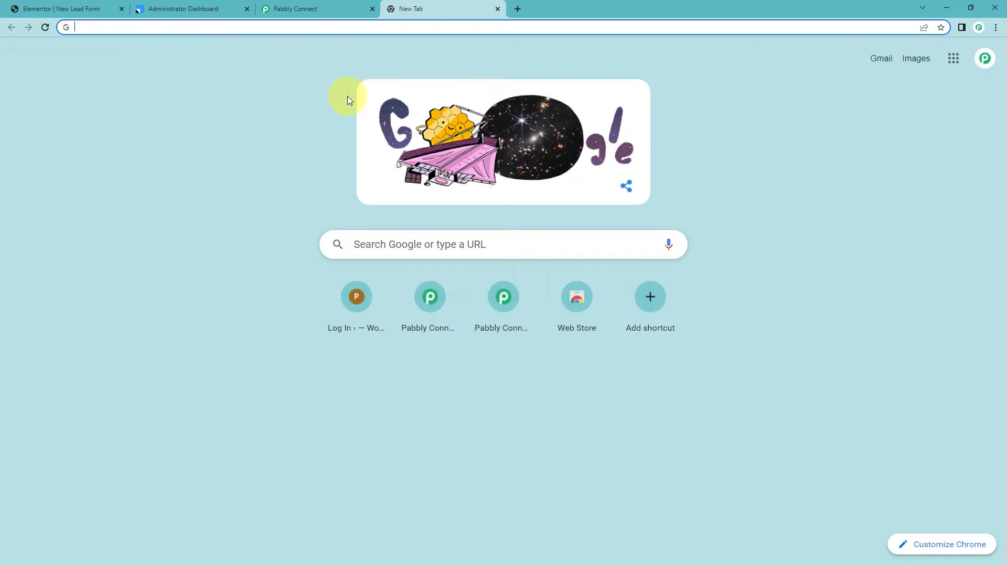
Load pabbly.com/connect in the new Chrome tab.
{"action": "type", "text": "pabbly."}
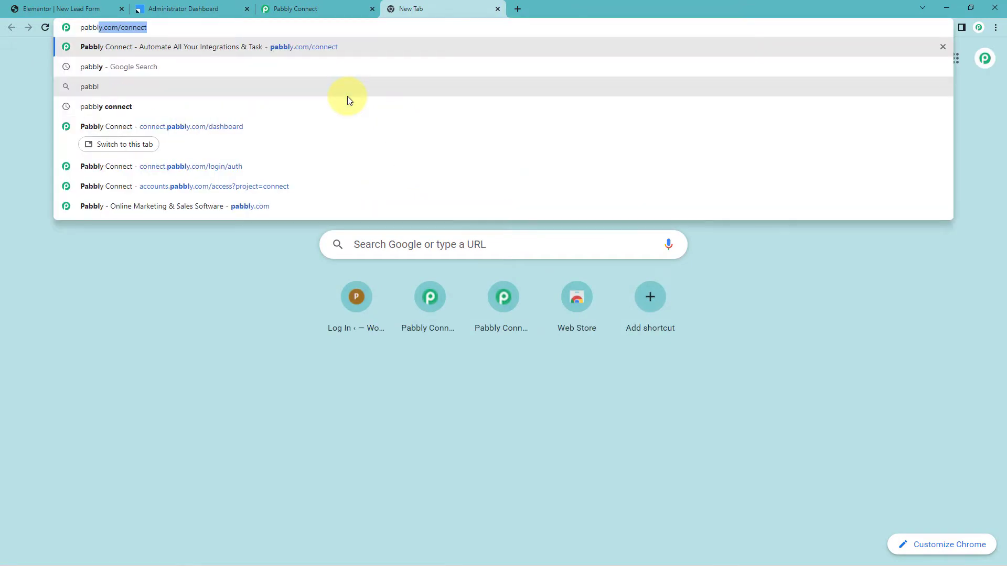
{"action": "type", "text": "com/connec"}
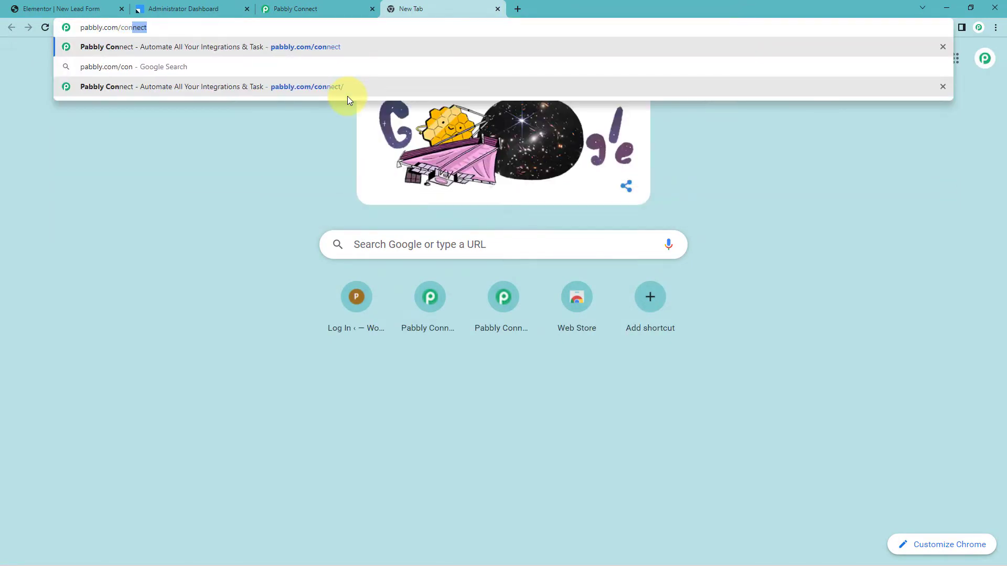
{"action": "type", "text": "t"}
{"action": "key", "text": "Return"}
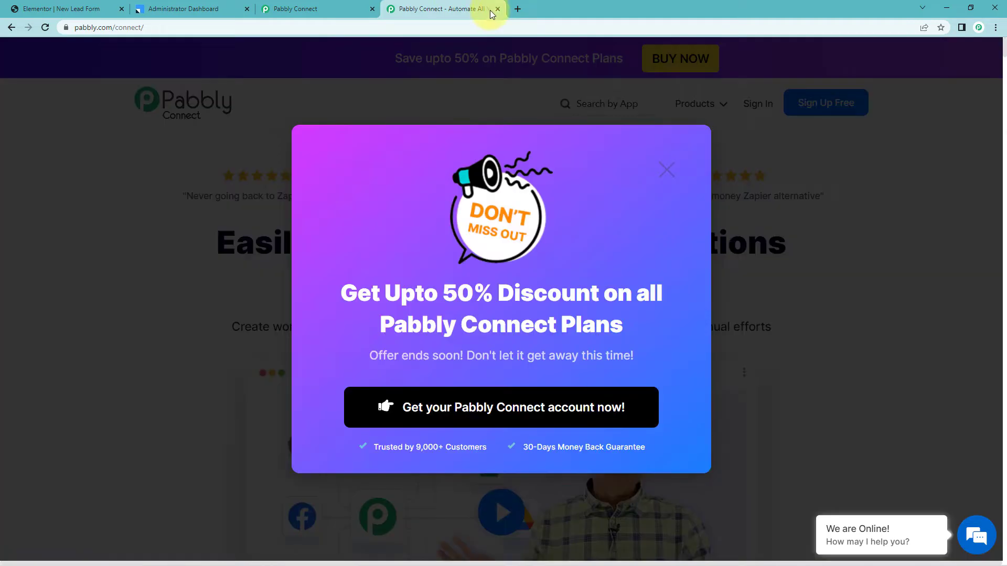
Close the extra tab and create a workflow named 'Elementor to Leadsquared'.
{"action": "left_click", "coordinate": [497, 9]}
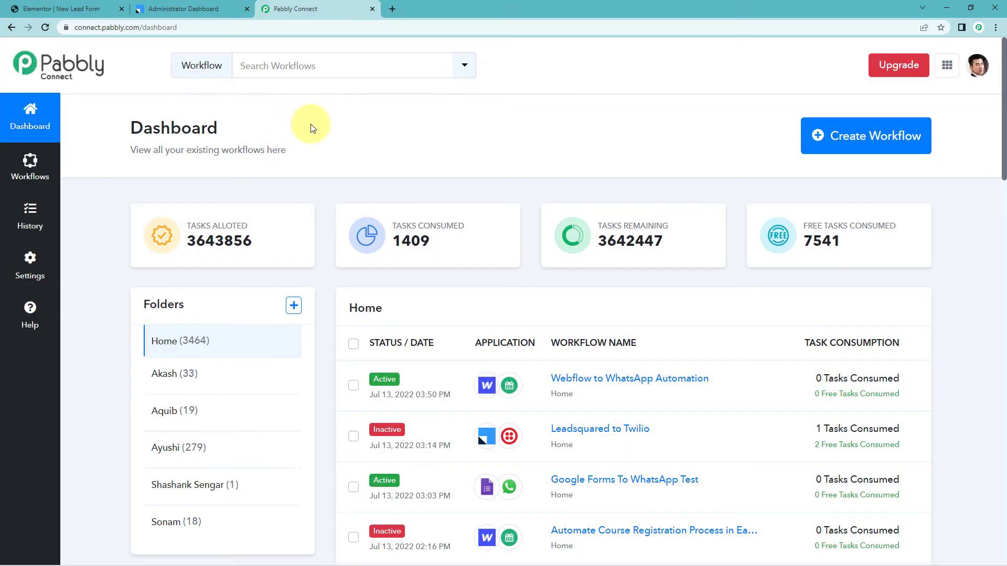
{"action": "left_click", "coordinate": [884, 150]}
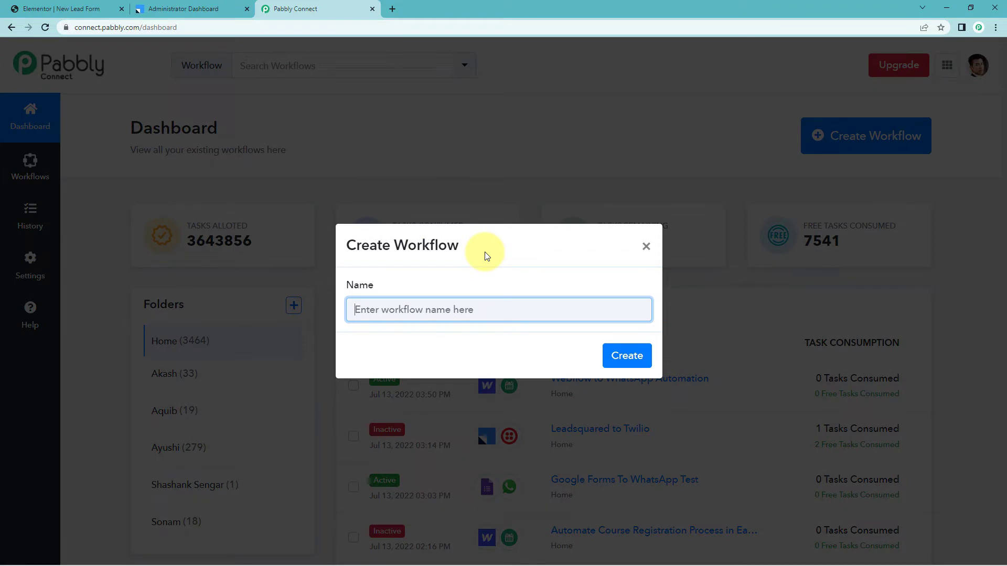
{"action": "type", "text": "Elementor to Le"}
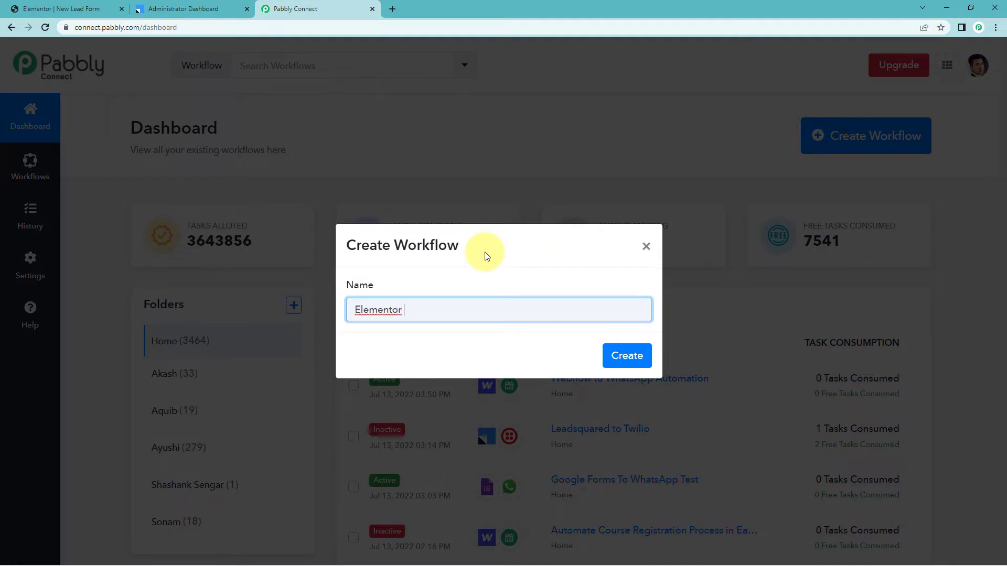
{"action": "type", "text": "adsquared"}
{"action": "key", "text": "Return"}
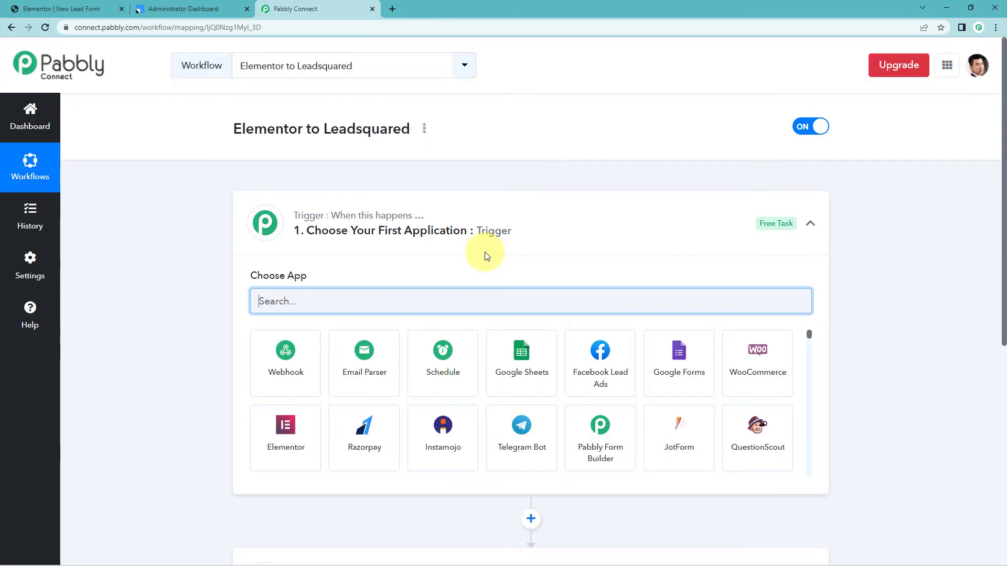
{"action": "left_click", "coordinate": [472, 220]}
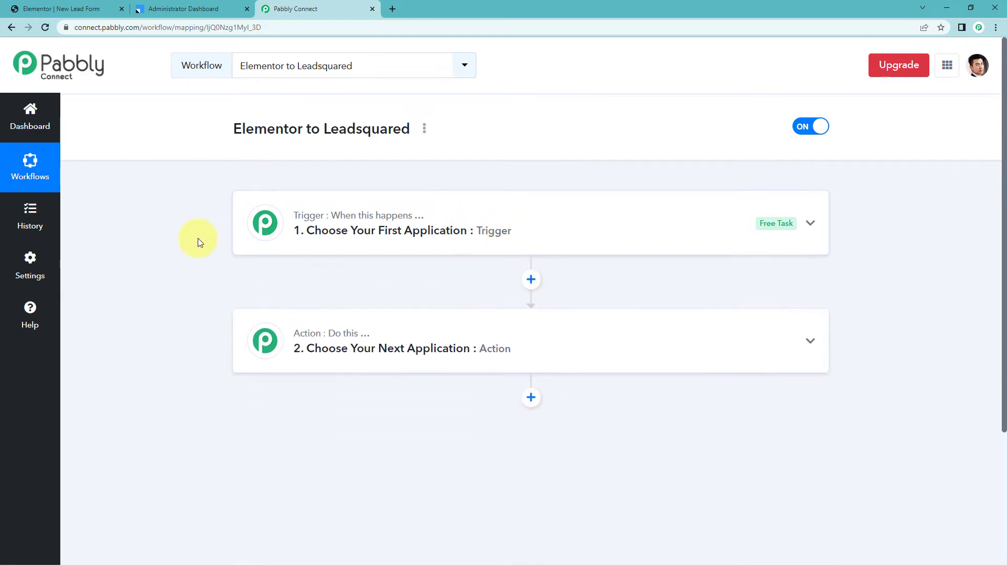
{"action": "scroll", "coordinate": [198, 238], "scroll_direction": "down", "scroll_amount": 1}
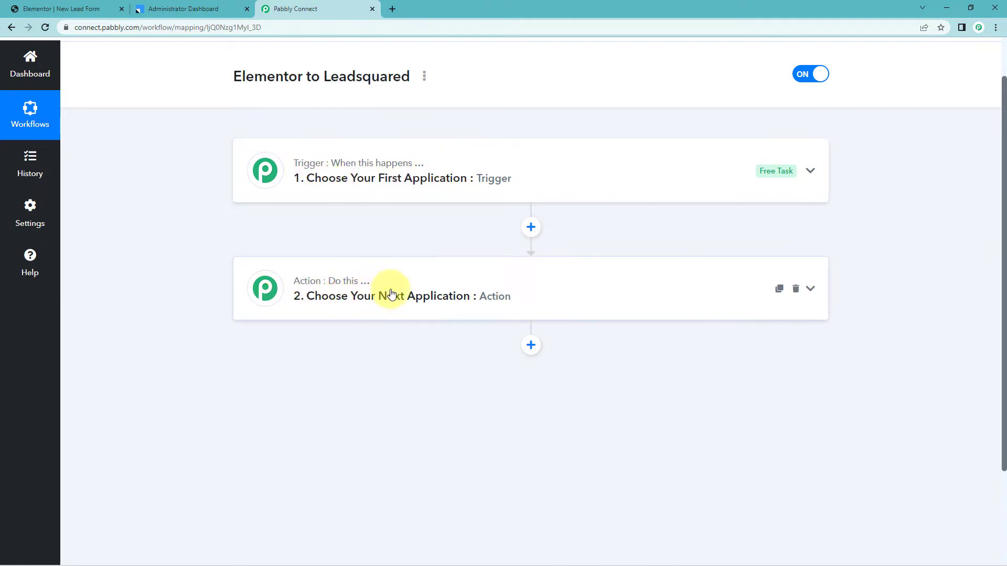
{"action": "left_click", "coordinate": [443, 165]}
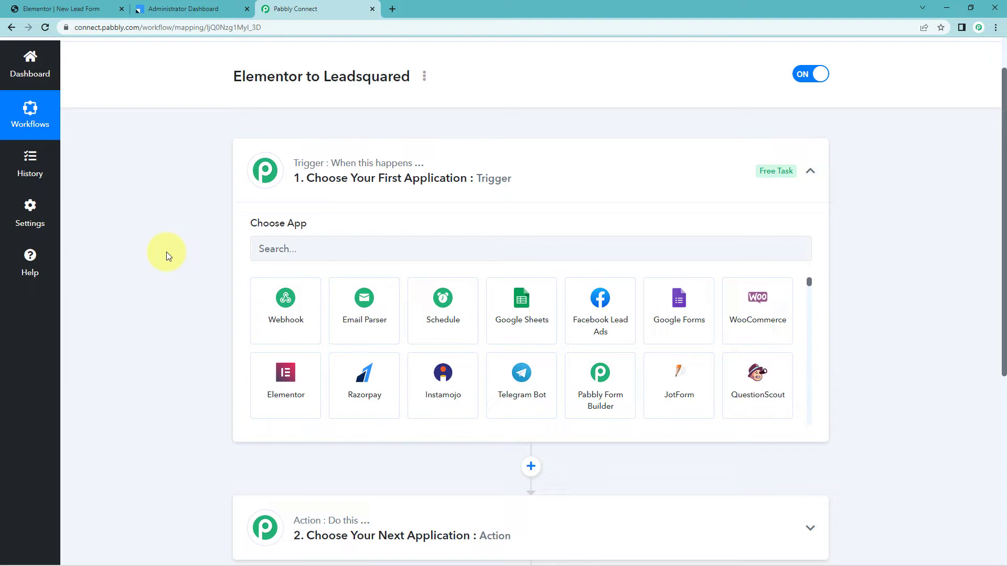
Set the trigger to Elementor New Form Submission and copy its webhook URL while awaiting a response.
{"action": "left_click", "coordinate": [315, 250]}
{"action": "type", "text": "Elme"}
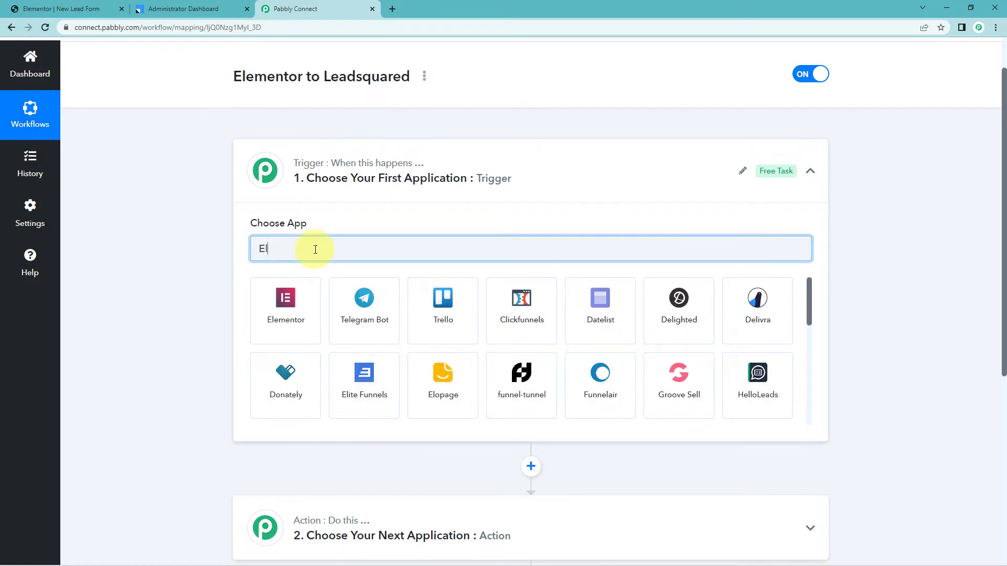
{"action": "key", "text": "BackSpace"}
{"action": "key", "text": "BackSpace"}
{"action": "type", "text": "e"}
{"action": "left_click", "coordinate": [294, 302]}
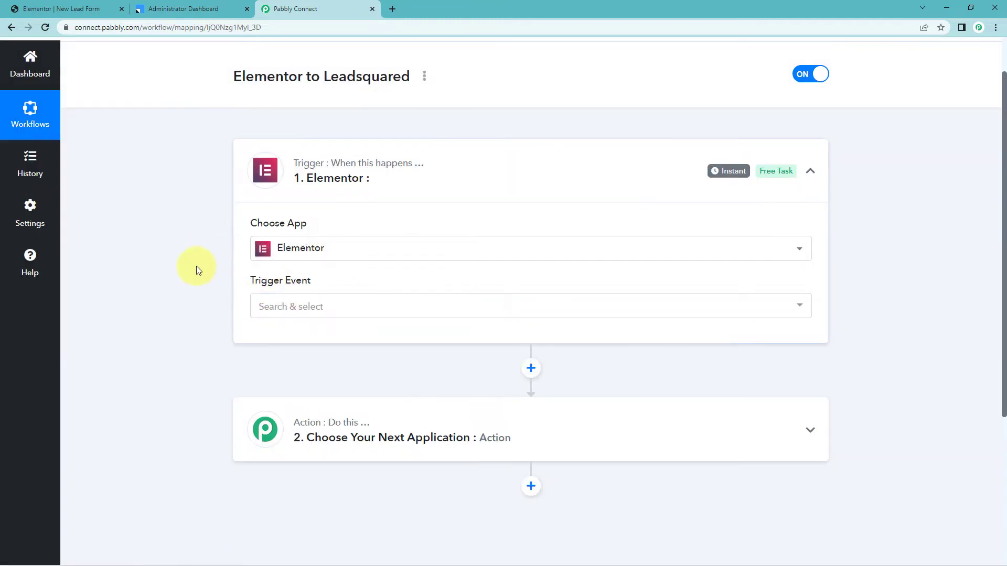
{"action": "left_click", "coordinate": [307, 311]}
{"action": "left_click", "coordinate": [312, 365]}
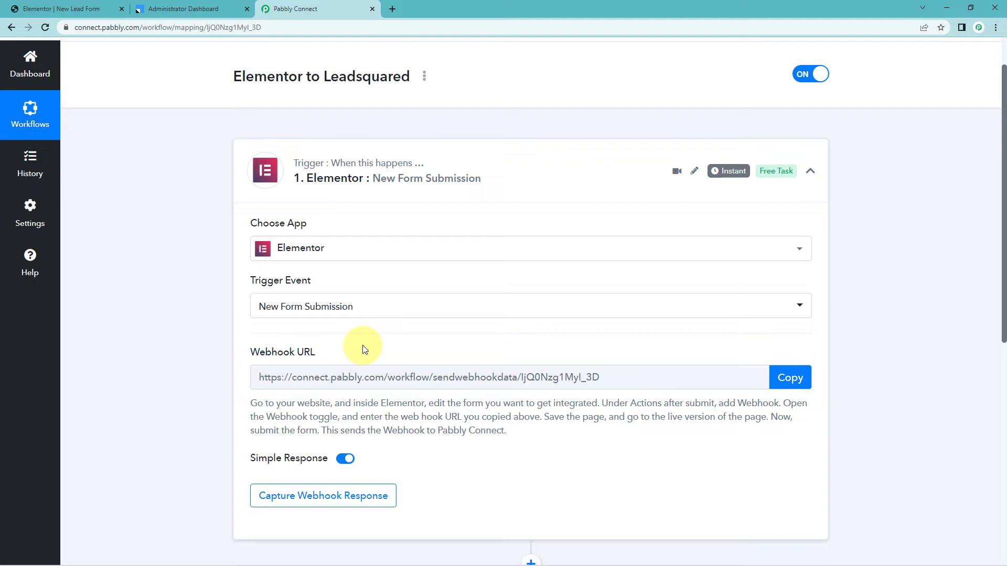
{"action": "left_click", "coordinate": [786, 377]}
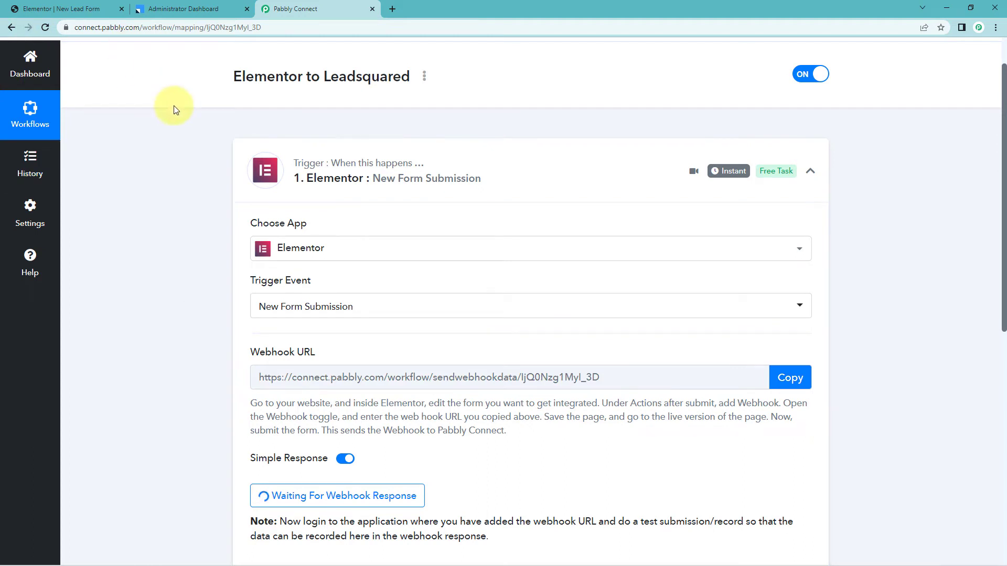
{"action": "left_click", "coordinate": [31, 9]}
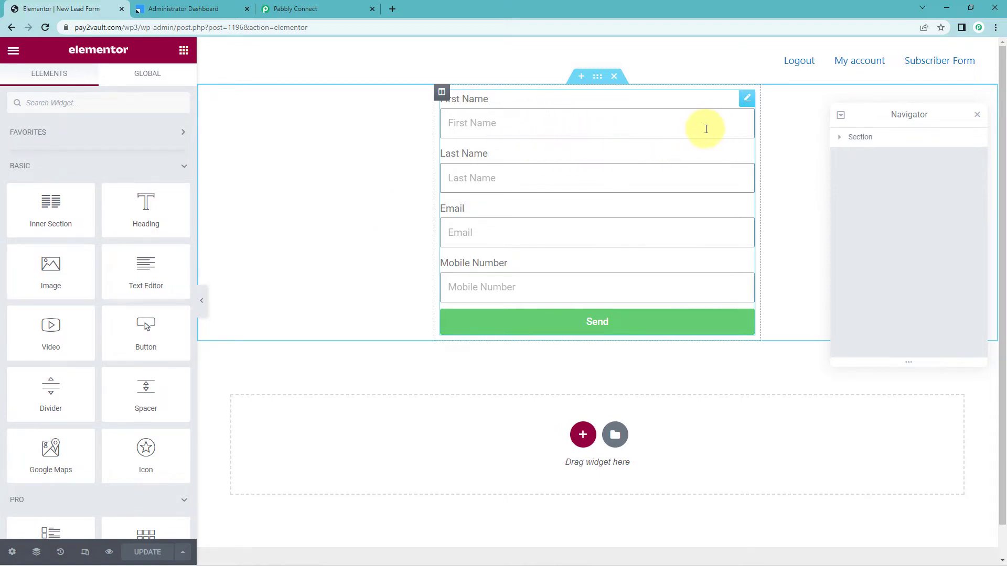
Add Webhook to the lead form's Actions After Submit.
{"action": "left_click", "coordinate": [747, 99]}
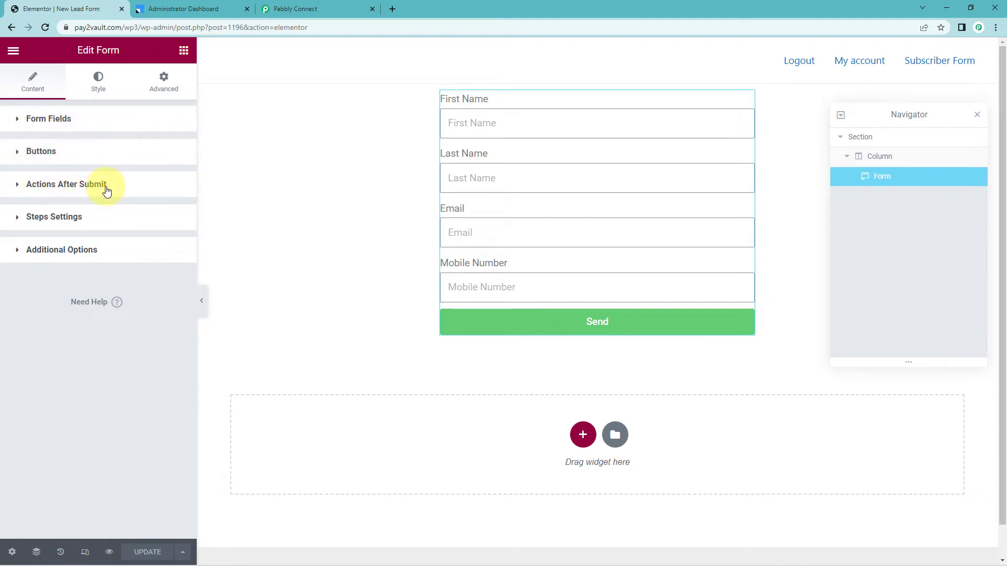
{"action": "left_click", "coordinate": [18, 189]}
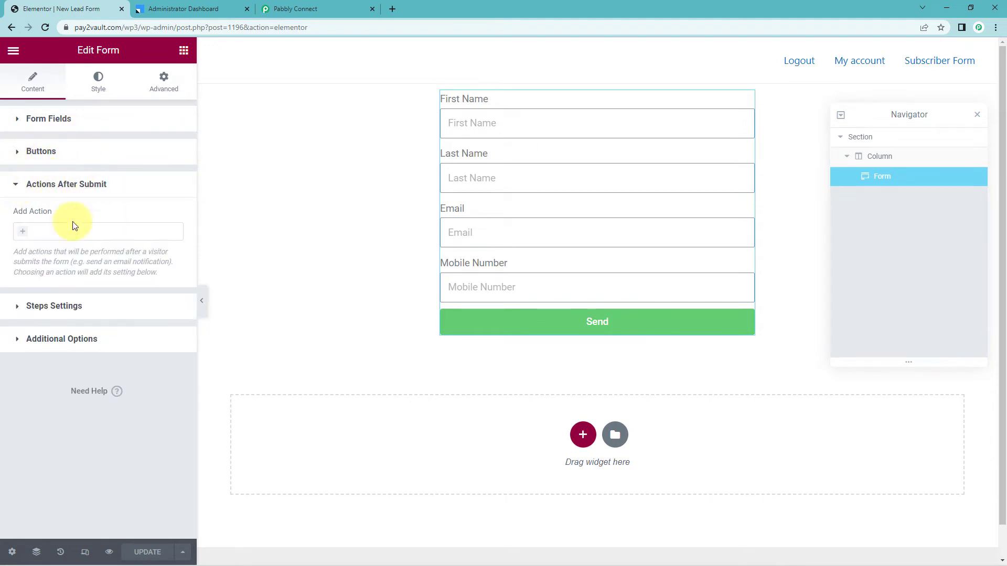
{"action": "left_click", "coordinate": [36, 232]}
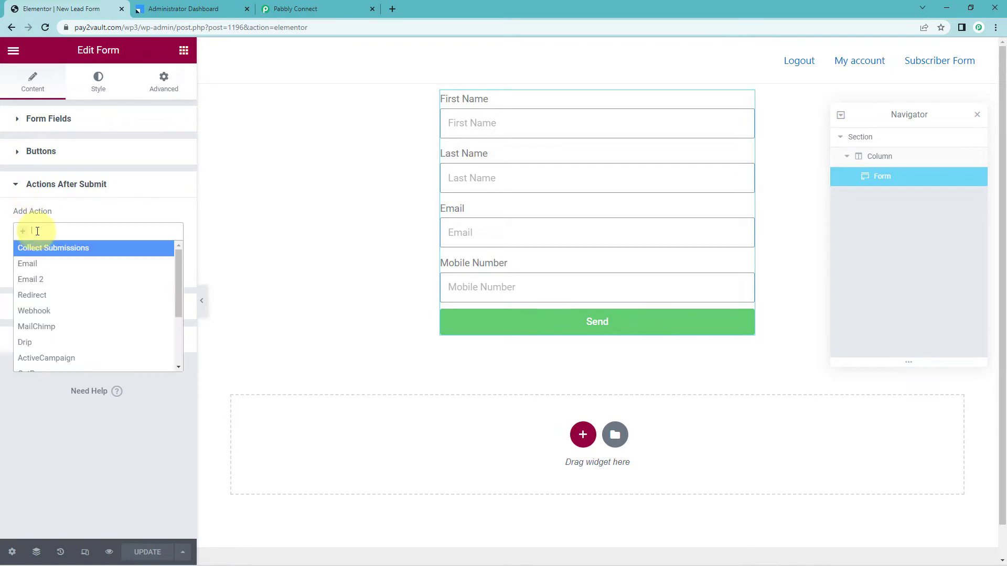
{"action": "type", "text": "web"}
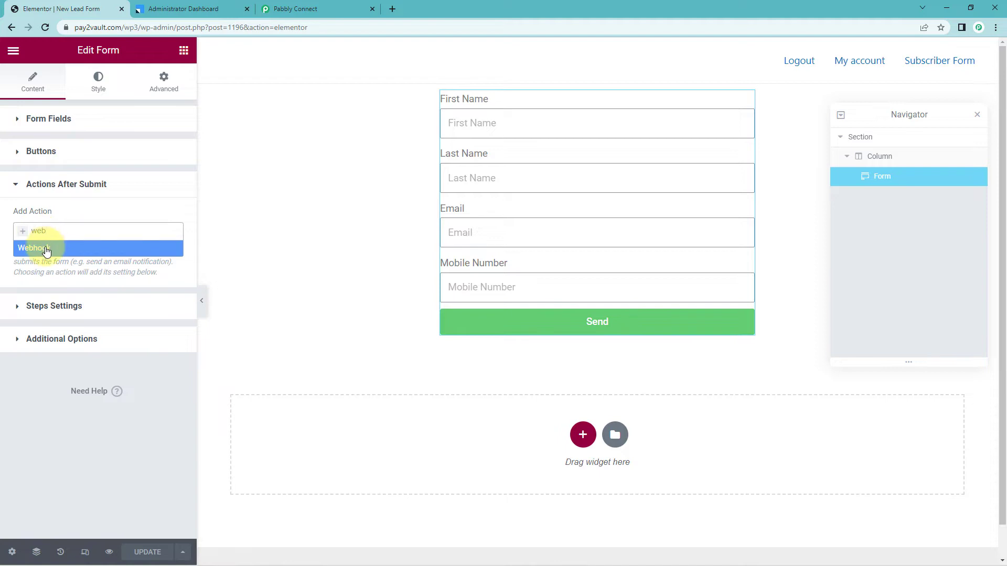
{"action": "left_click", "coordinate": [39, 248]}
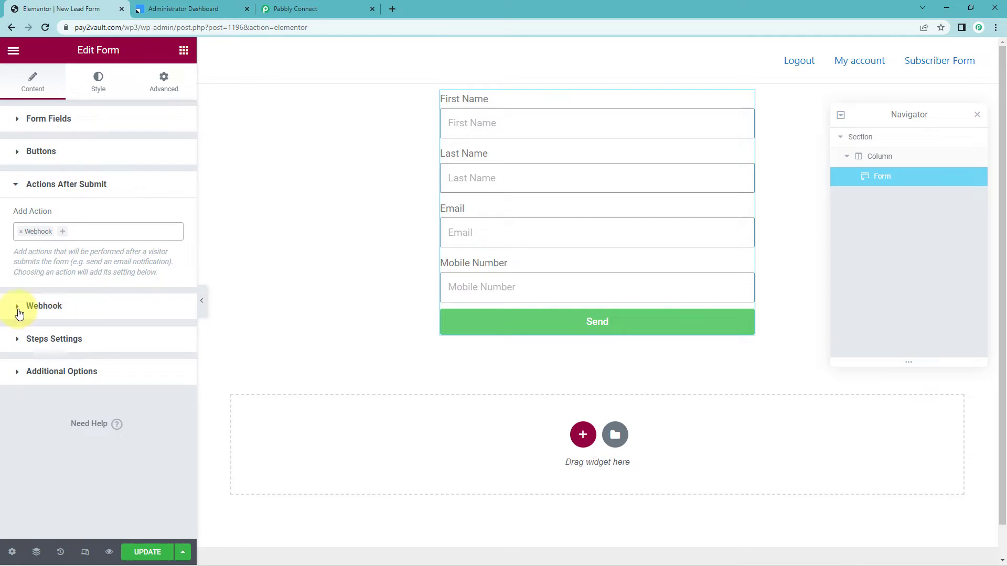
Paste the Pabbly webhook URL into the Webhook URL field and update the page.
{"action": "left_click", "coordinate": [21, 310]}
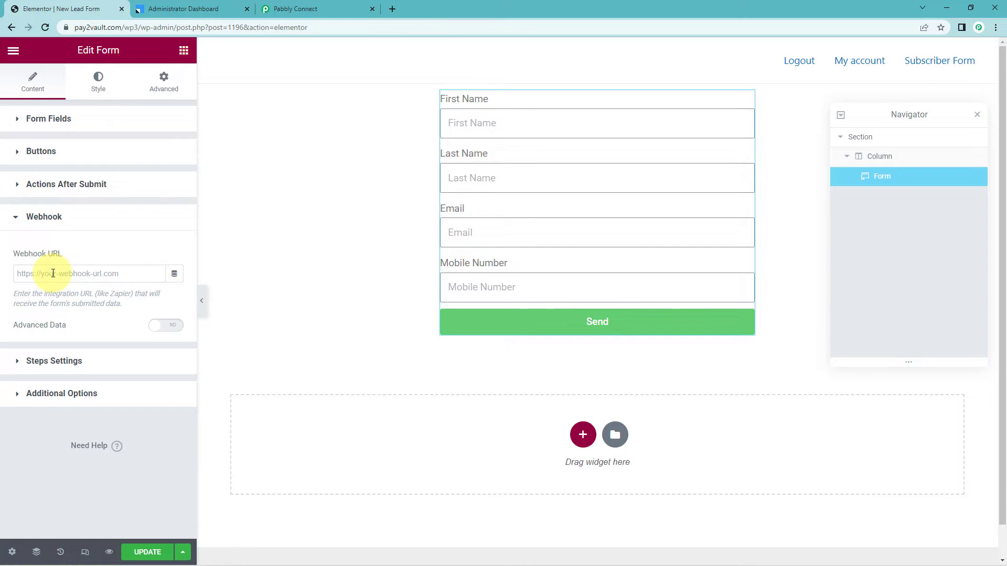
{"action": "left_click", "coordinate": [53, 273]}
{"action": "right_click", "coordinate": [52, 273]}
{"action": "left_click", "coordinate": [80, 358]}
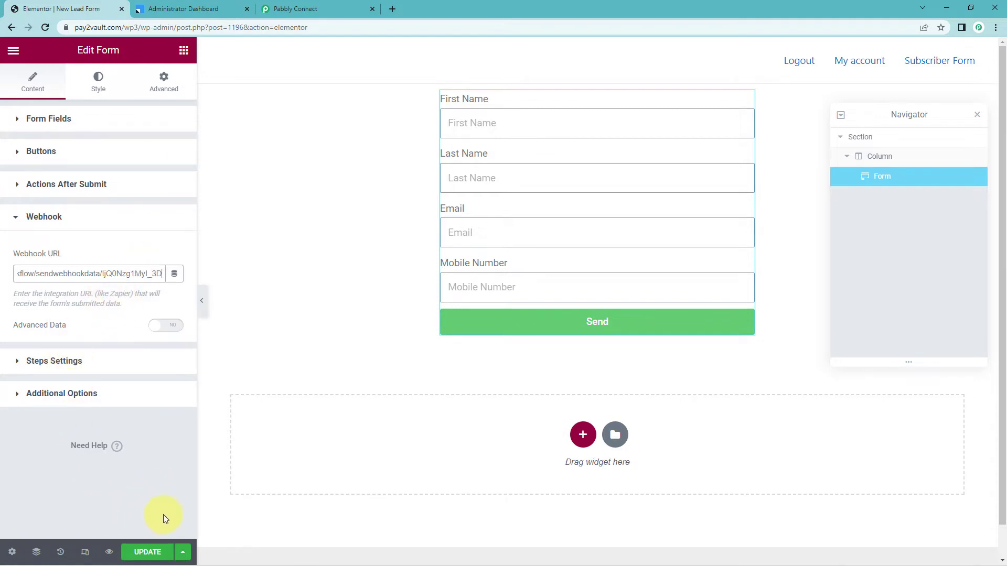
{"action": "left_click", "coordinate": [151, 553]}
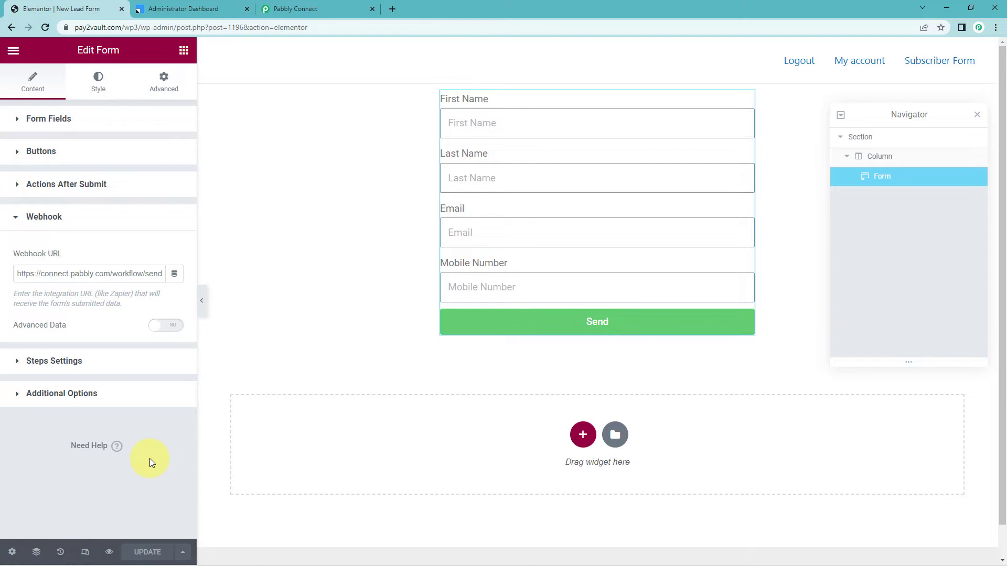
Preview the form page in a new tab.
{"action": "left_click", "coordinate": [110, 554]}
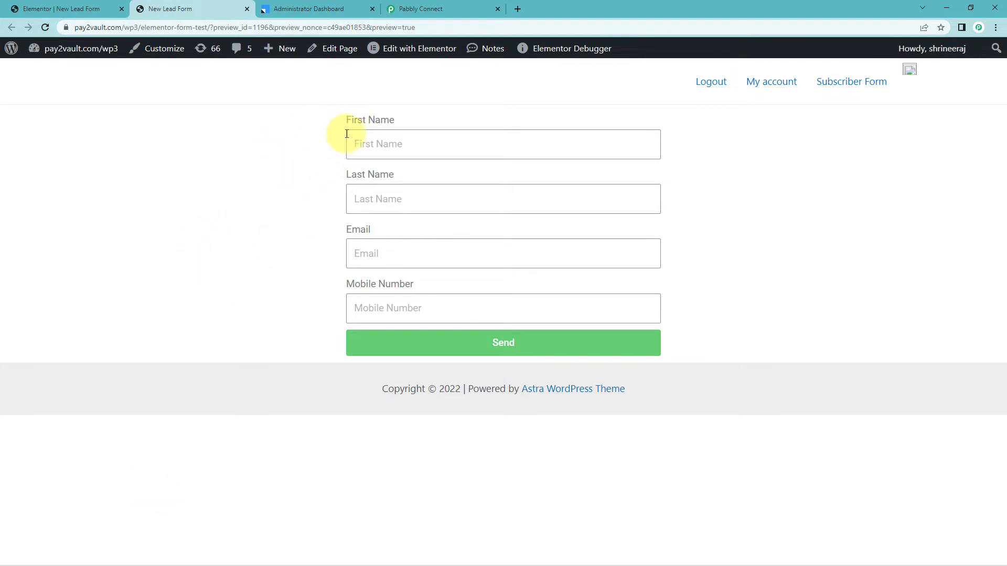
{"action": "left_click", "coordinate": [440, 6]}
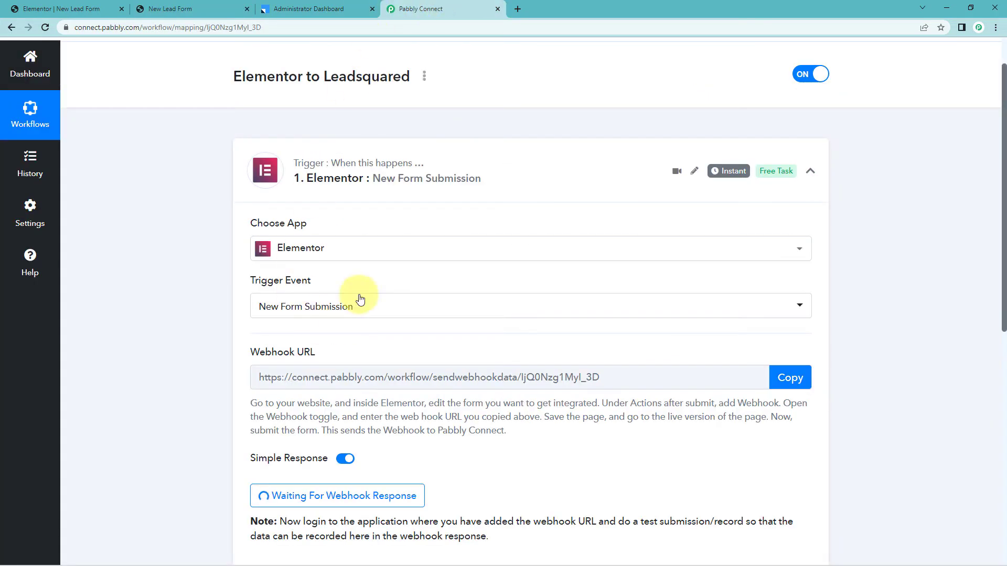
{"action": "left_click", "coordinate": [187, 8]}
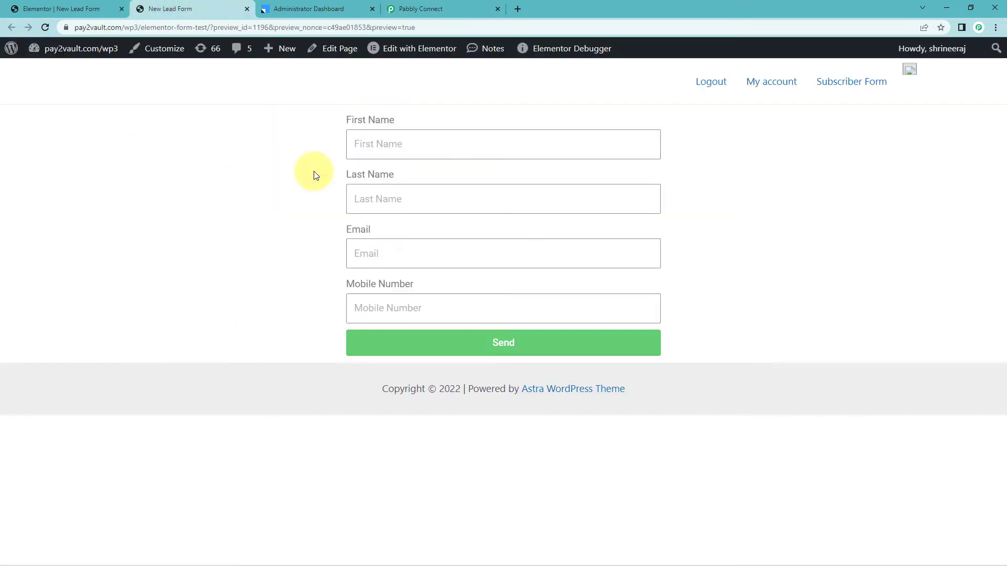
Enter first name 'Dummy', last name 'Teatt' and the pasted test email.
{"action": "left_click", "coordinate": [417, 135]}
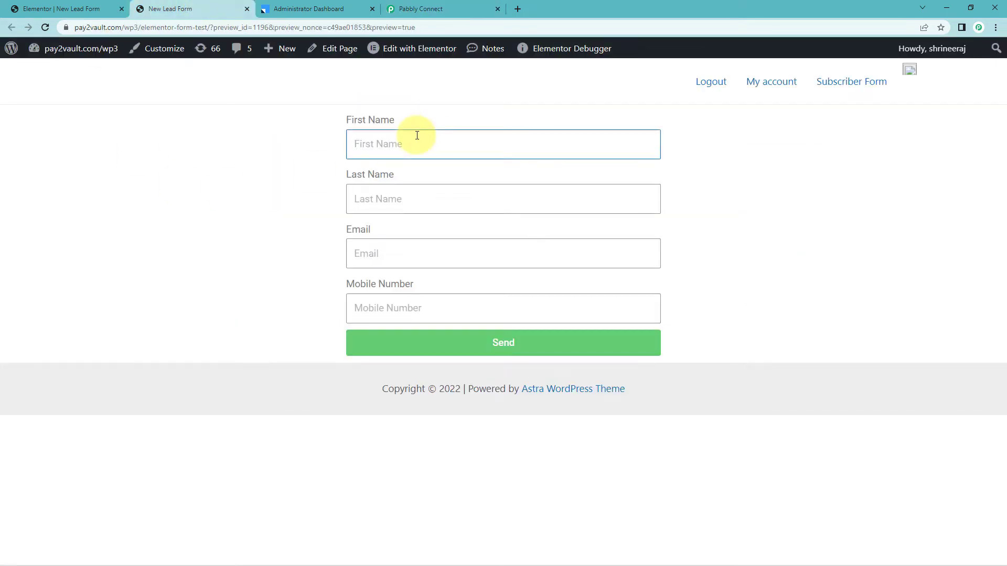
{"action": "type", "text": "Te"}
{"action": "key", "text": "BackSpace"}
{"action": "type", "text": "Dummy"}
{"action": "key", "text": "Tab"}
{"action": "type", "text": "Teat"}
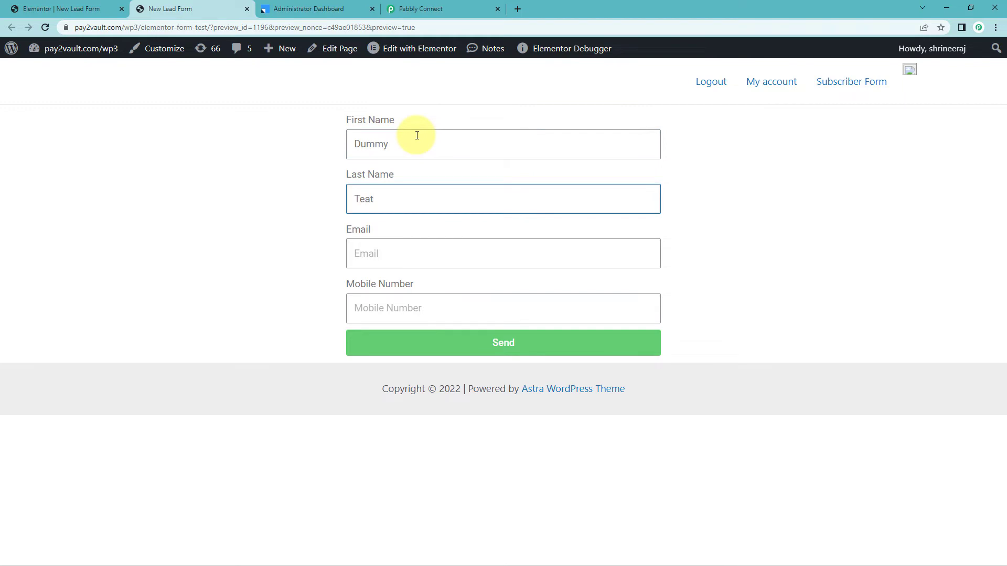
{"action": "type", "text": "t"}
{"action": "key", "text": "Tab"}
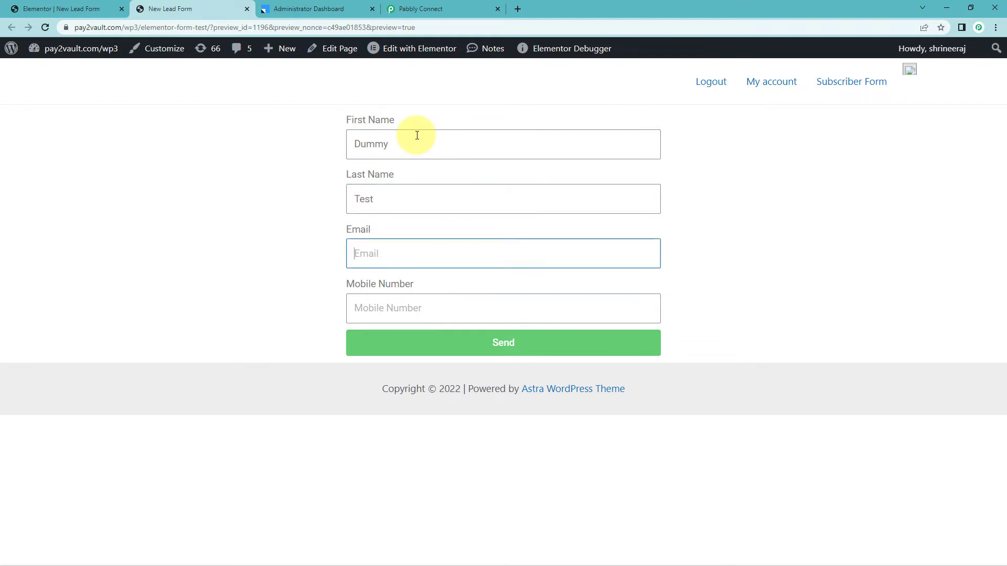
{"action": "key", "text": "ctrl+v"}
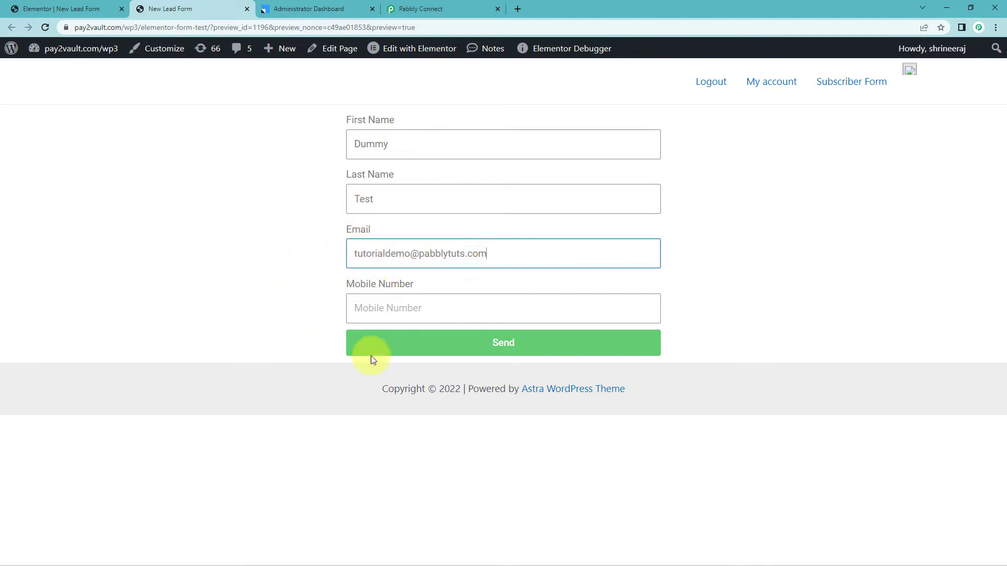
{"action": "left_click", "coordinate": [433, 300]}
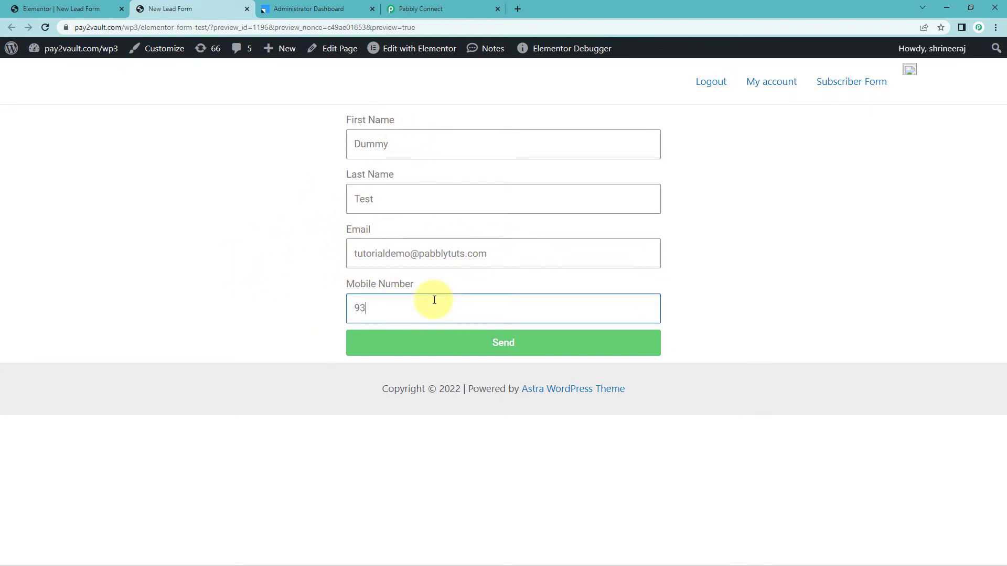
{"action": "left_click", "coordinate": [303, 214]}
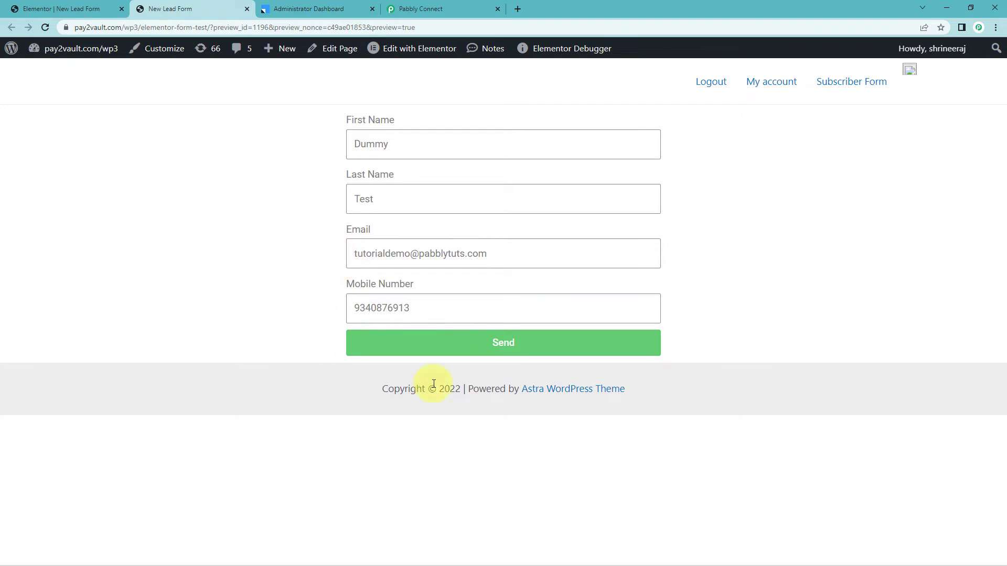
{"action": "left_click", "coordinate": [475, 342]}
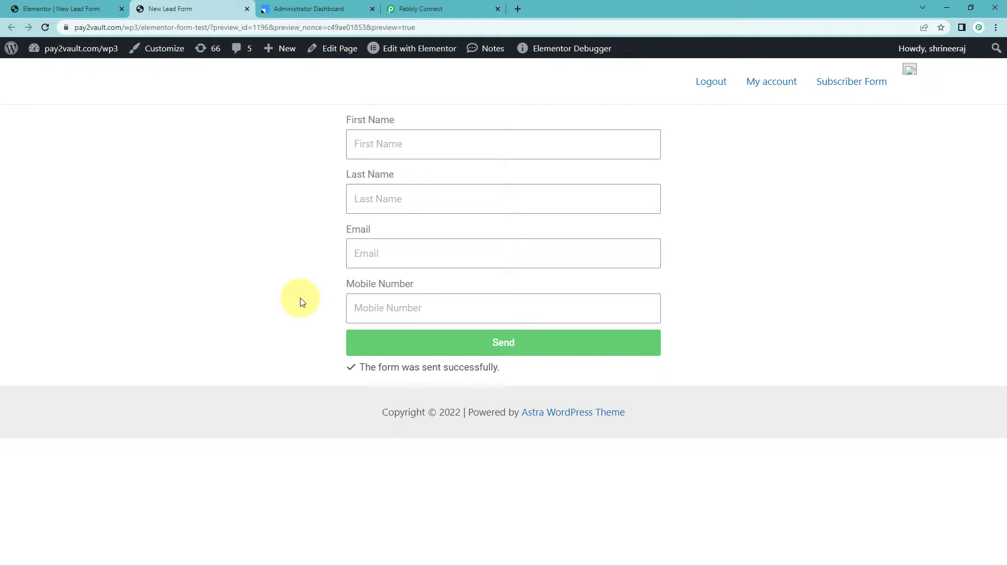
Inspect the captured first name, last name, email and mobile values under Response Received.
{"action": "left_click", "coordinate": [454, 8]}
{"action": "scroll", "coordinate": [182, 215], "scroll_direction": "down", "scroll_amount": 2}
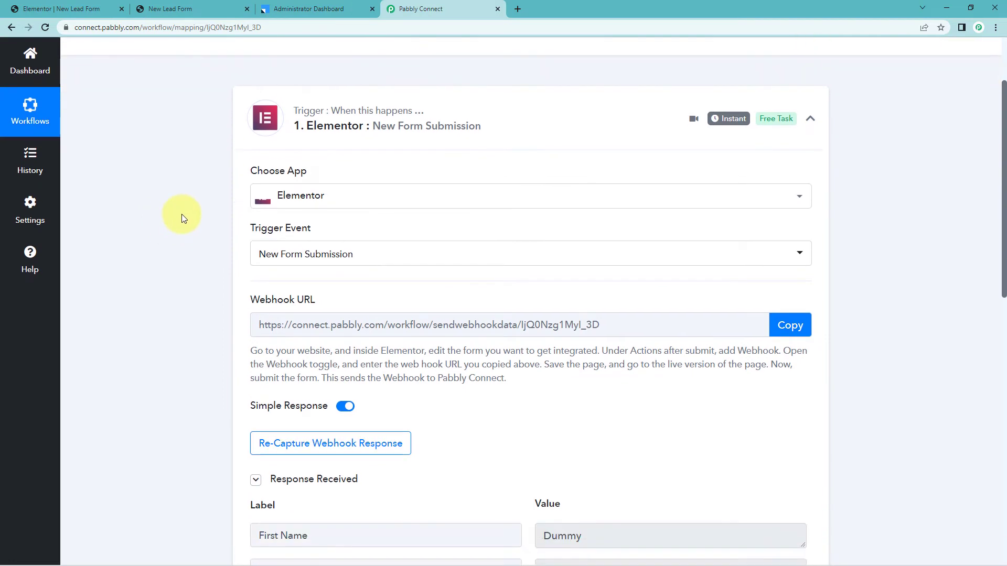
{"action": "scroll", "coordinate": [202, 213], "scroll_direction": "down", "scroll_amount": 5}
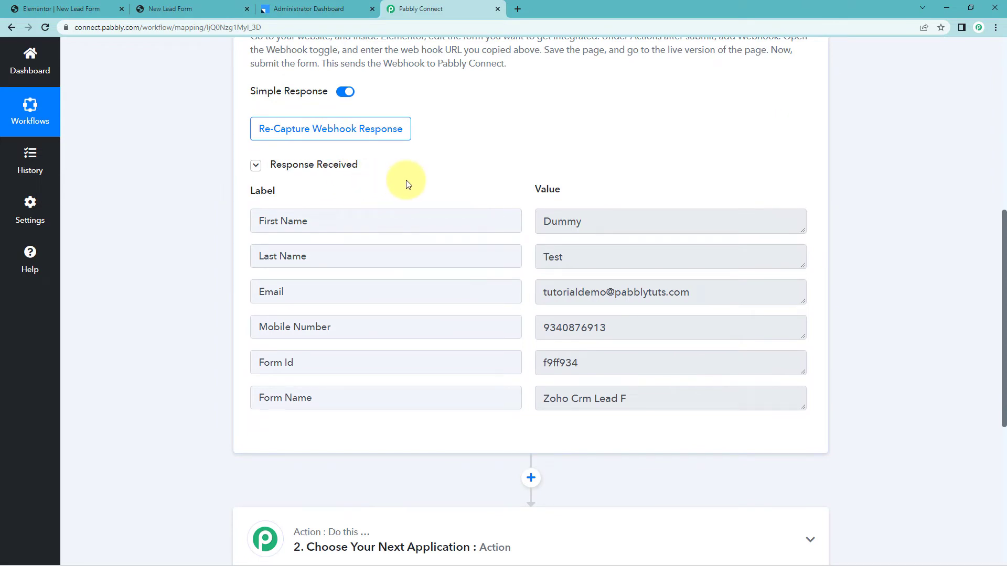
{"action": "left_click", "coordinate": [596, 220]}
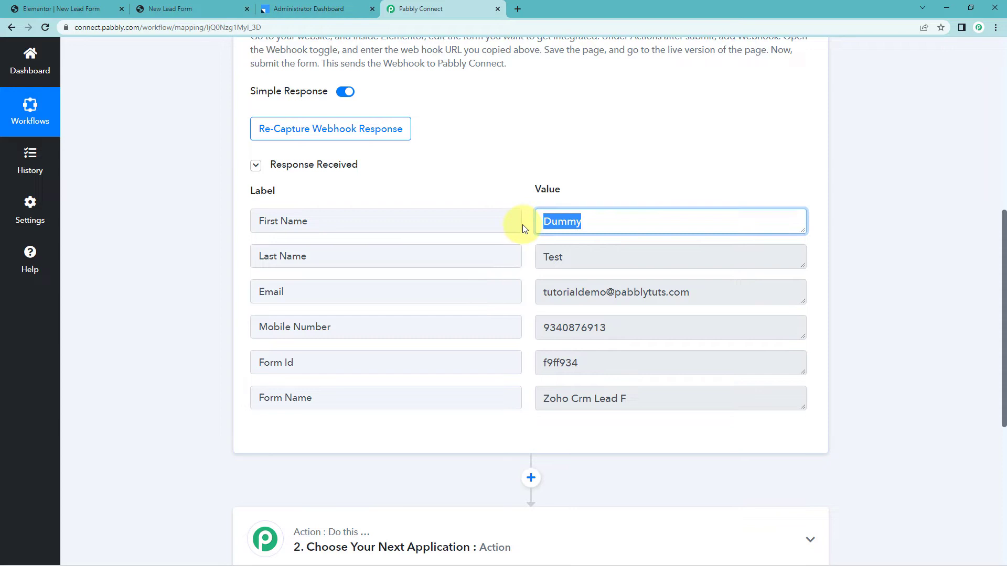
{"action": "left_click", "coordinate": [571, 251]}
{"action": "left_click", "coordinate": [733, 299]}
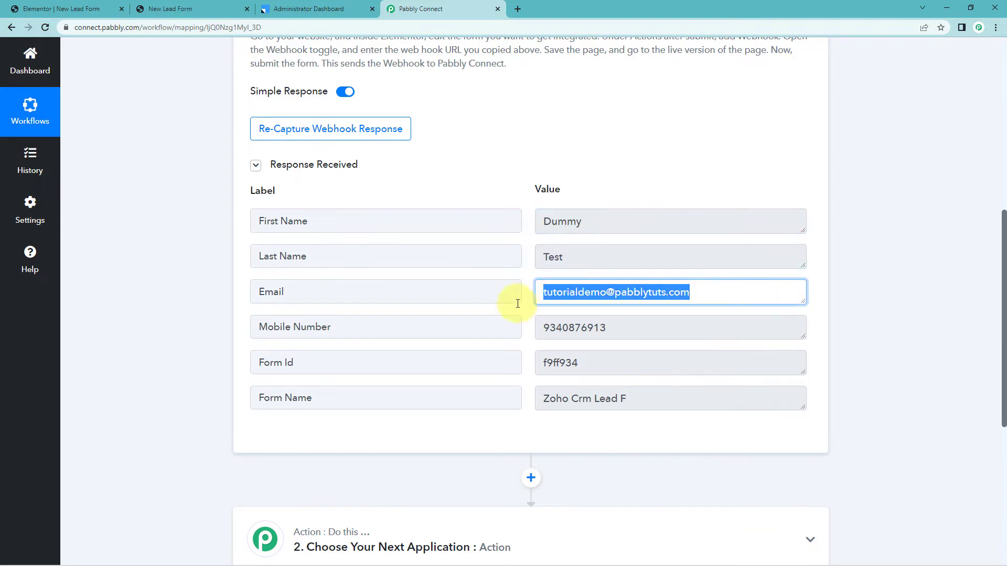
{"action": "left_click", "coordinate": [639, 328]}
{"action": "left_click", "coordinate": [511, 196]}
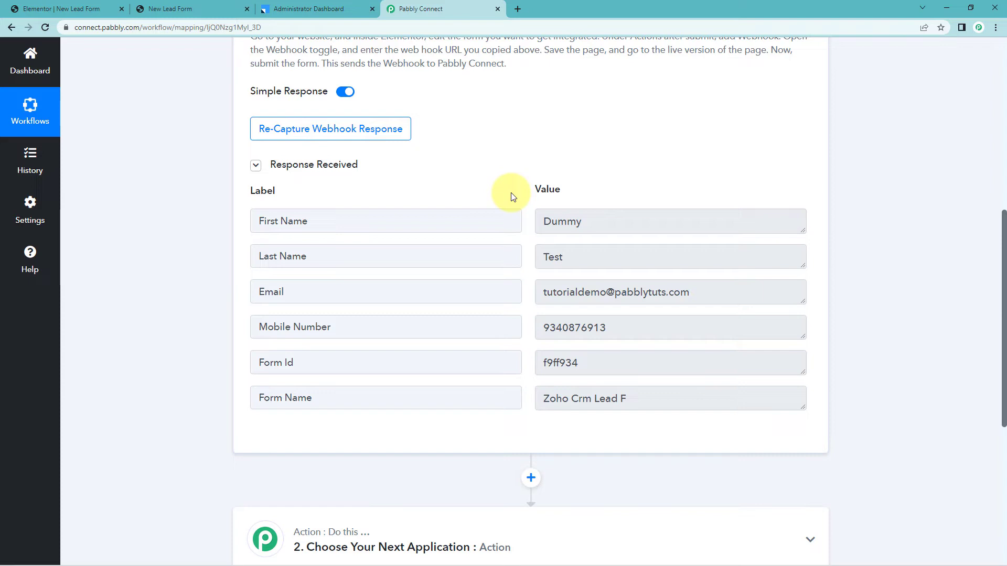
{"action": "scroll", "coordinate": [545, 186], "scroll_direction": "down", "scroll_amount": 6}
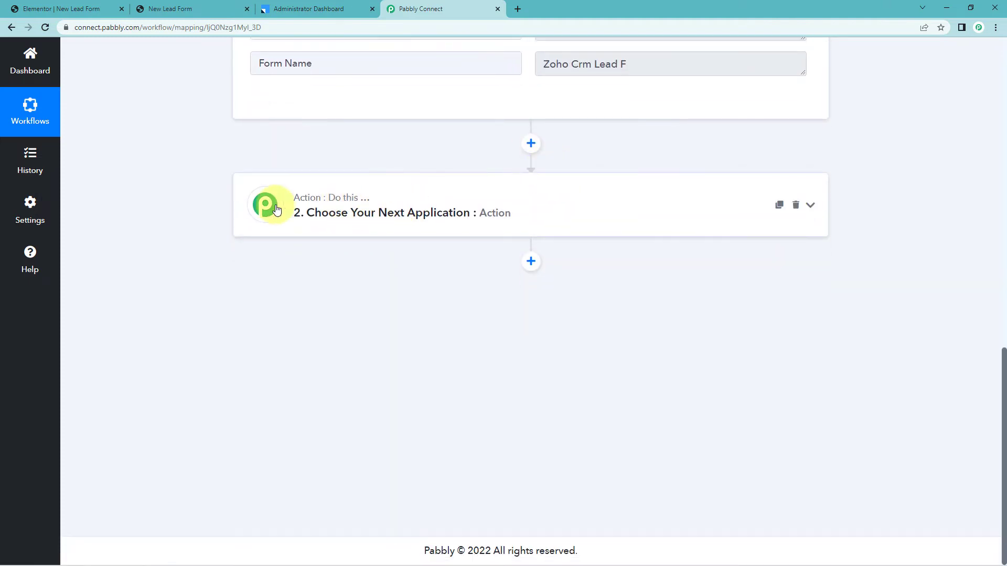
Set the action to Leadsquared's Create or Update Lead event and open its Connect panel.
{"action": "left_click", "coordinate": [269, 206]}
{"action": "left_click", "coordinate": [312, 177]}
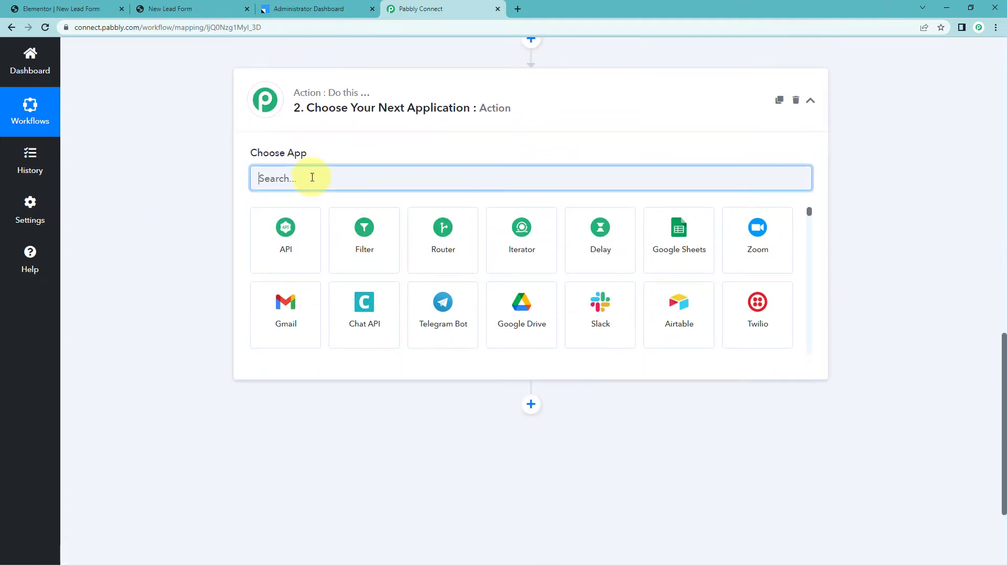
{"action": "type", "text": "Leadsq"}
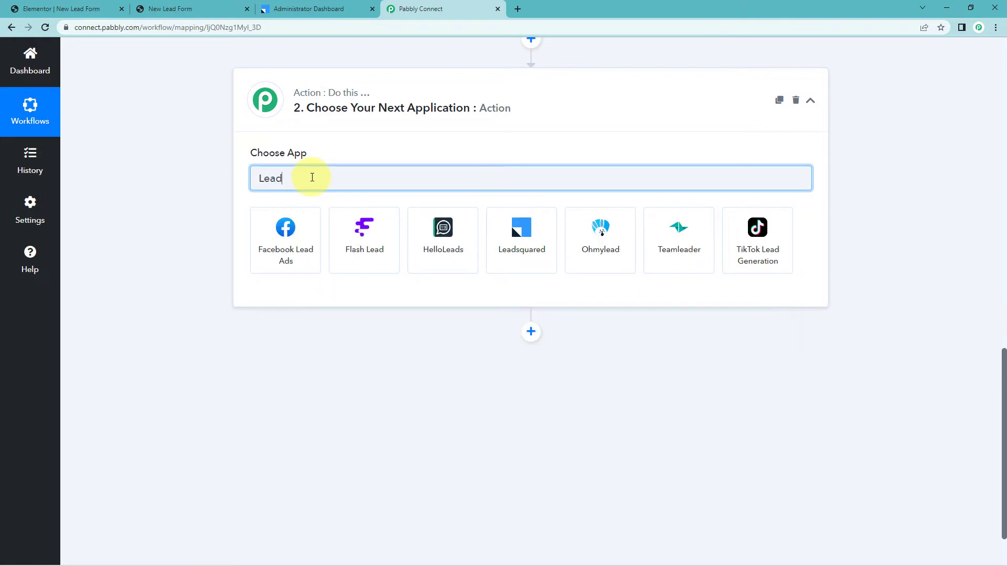
{"action": "left_click", "coordinate": [316, 216]}
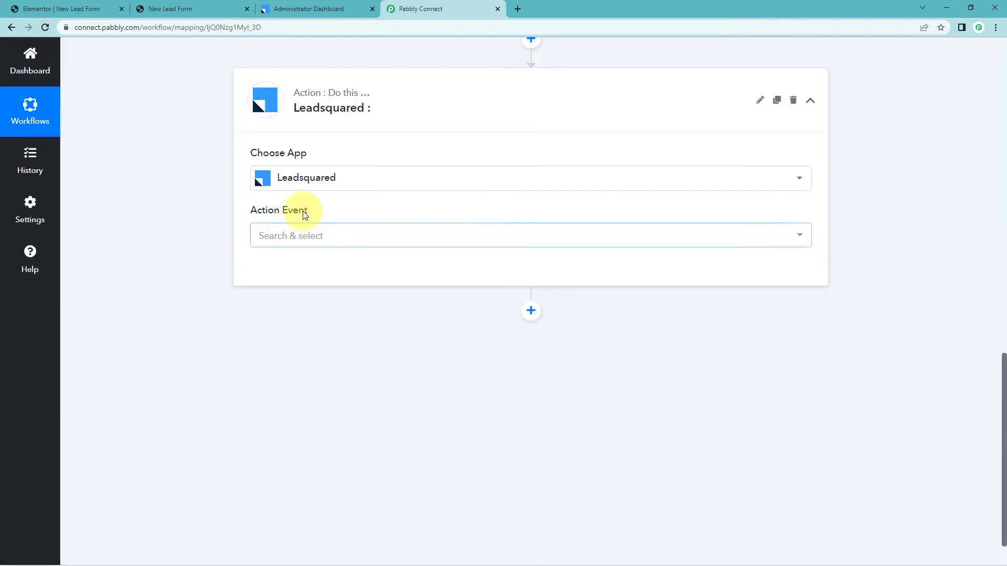
{"action": "left_click", "coordinate": [323, 239]}
{"action": "scroll", "coordinate": [252, 288], "scroll_direction": "down", "scroll_amount": 1}
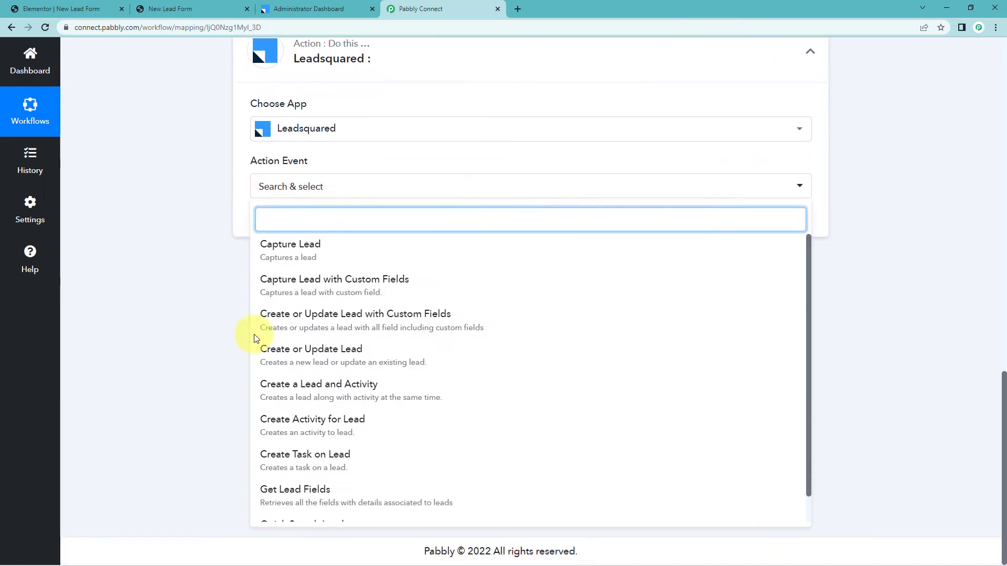
{"action": "left_click", "coordinate": [300, 353]}
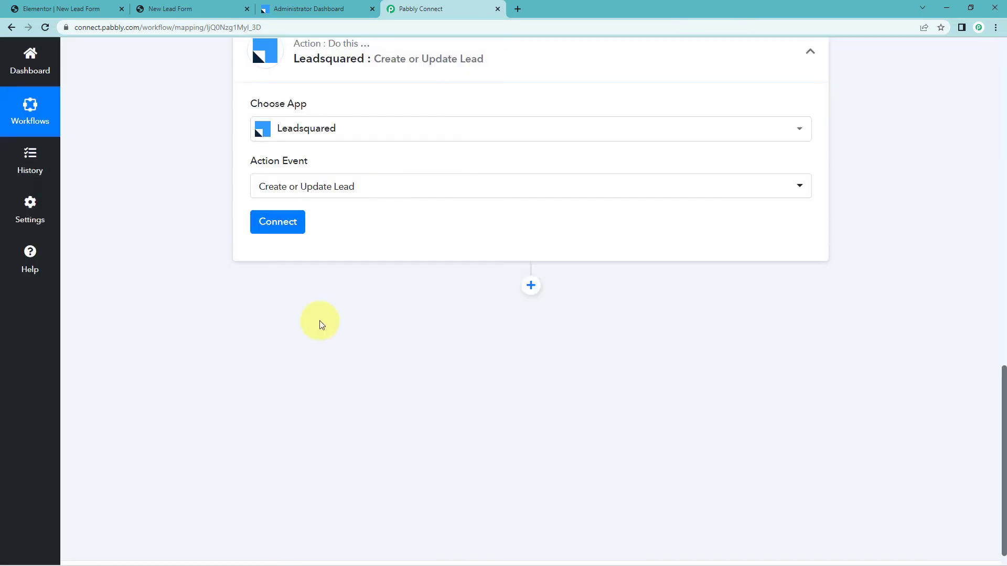
{"action": "left_click", "coordinate": [278, 223]}
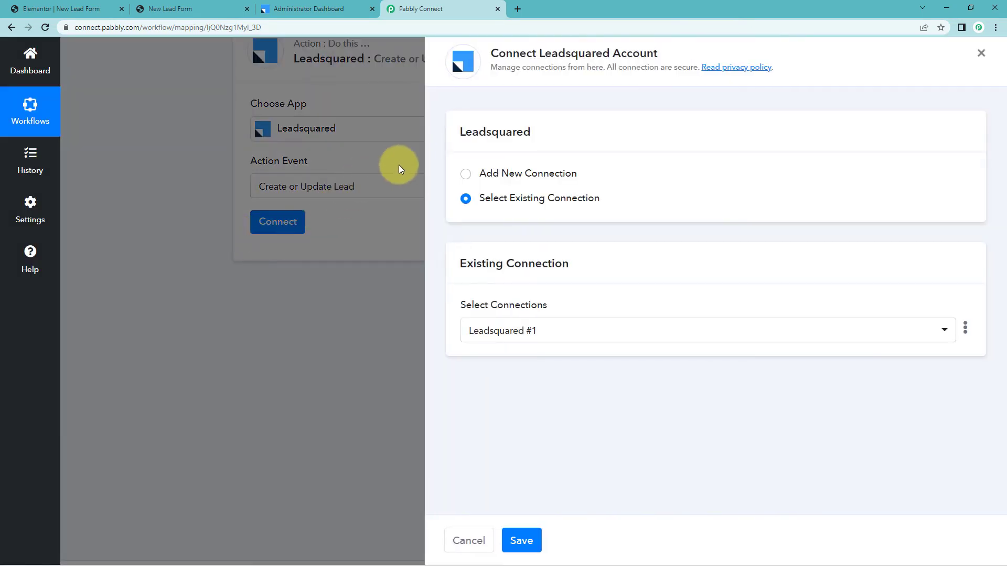
Choose Add New Connection for Leadsquared #2, review its key fields, then go to the LeadSquared dashboard.
{"action": "left_click", "coordinate": [466, 174]}
{"action": "scroll", "coordinate": [626, 157], "scroll_direction": "down", "scroll_amount": 1}
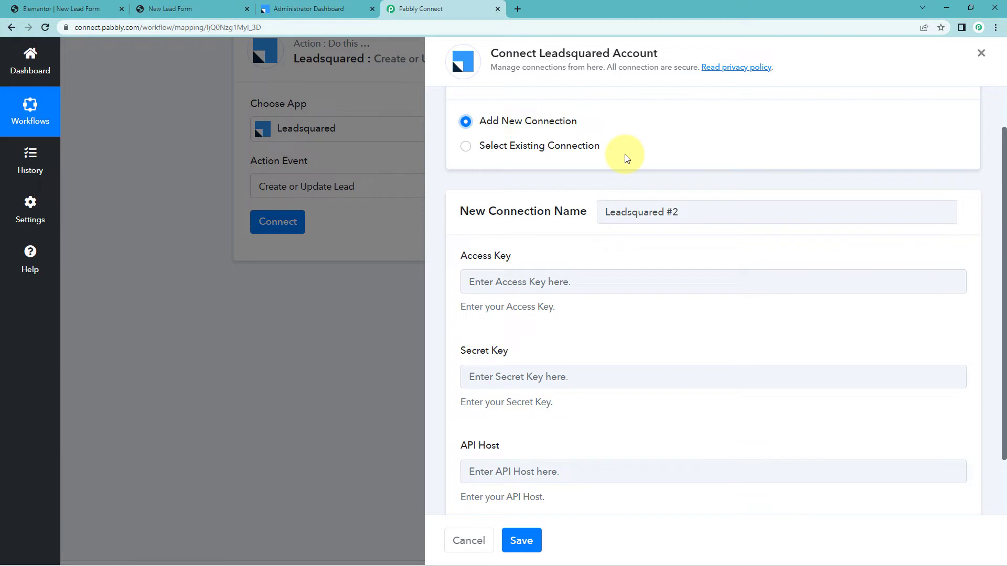
{"action": "scroll", "coordinate": [493, 254], "scroll_direction": "down", "scroll_amount": 1}
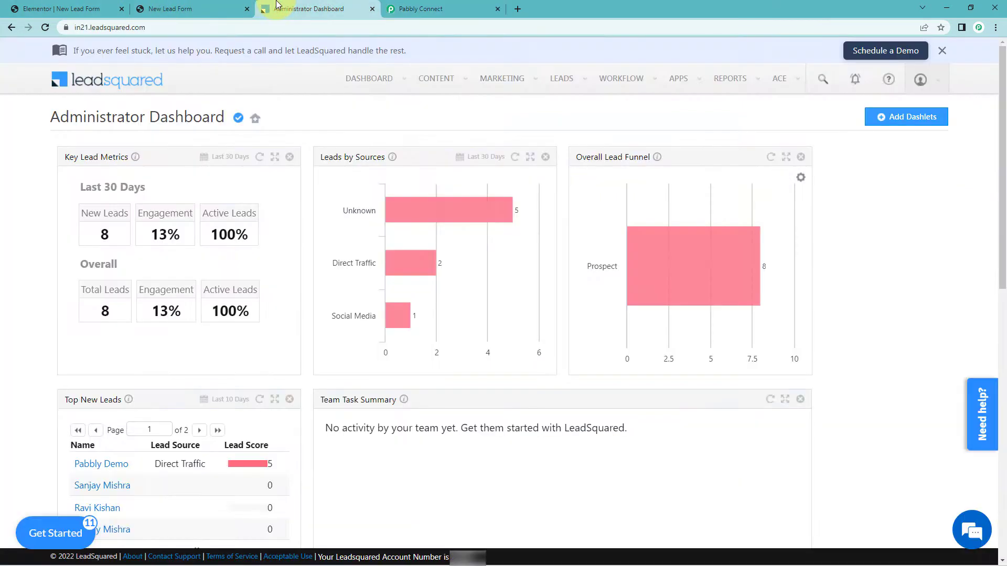
{"action": "left_click", "coordinate": [265, 9]}
Go to LeadSquared Settings > API and Webhooks > API Access Keys.
{"action": "left_click", "coordinate": [931, 81]}
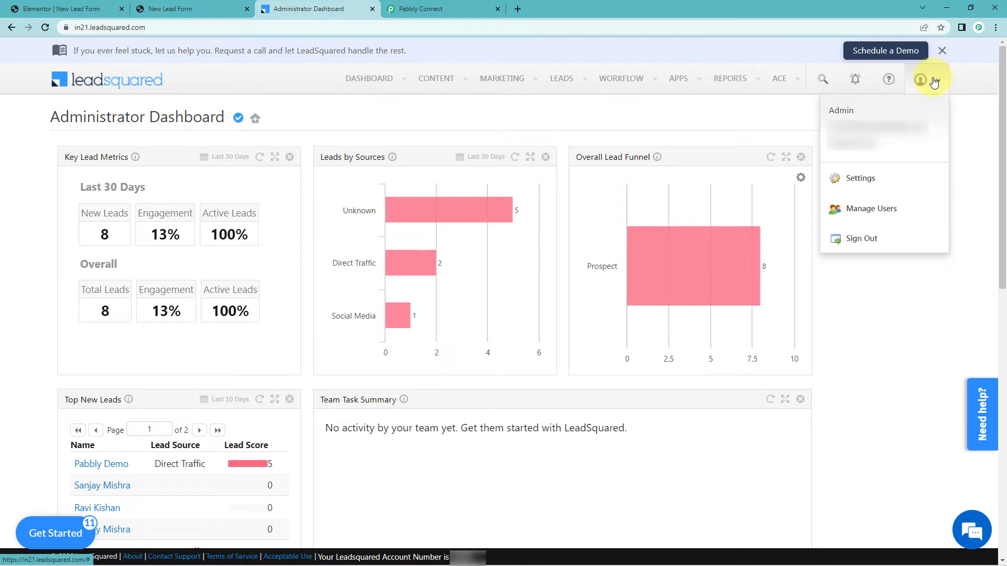
{"action": "left_click", "coordinate": [887, 180]}
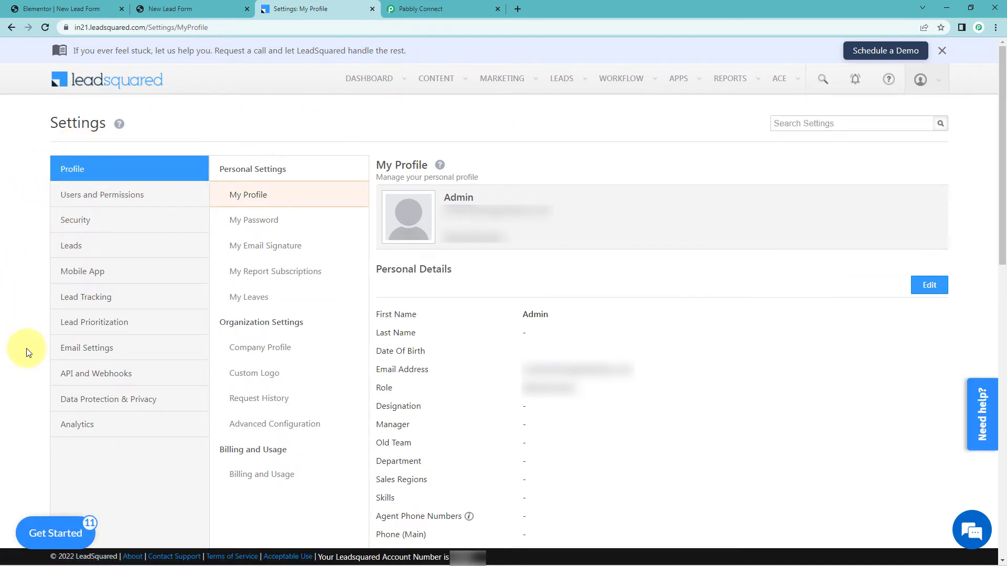
{"action": "left_click", "coordinate": [88, 378]}
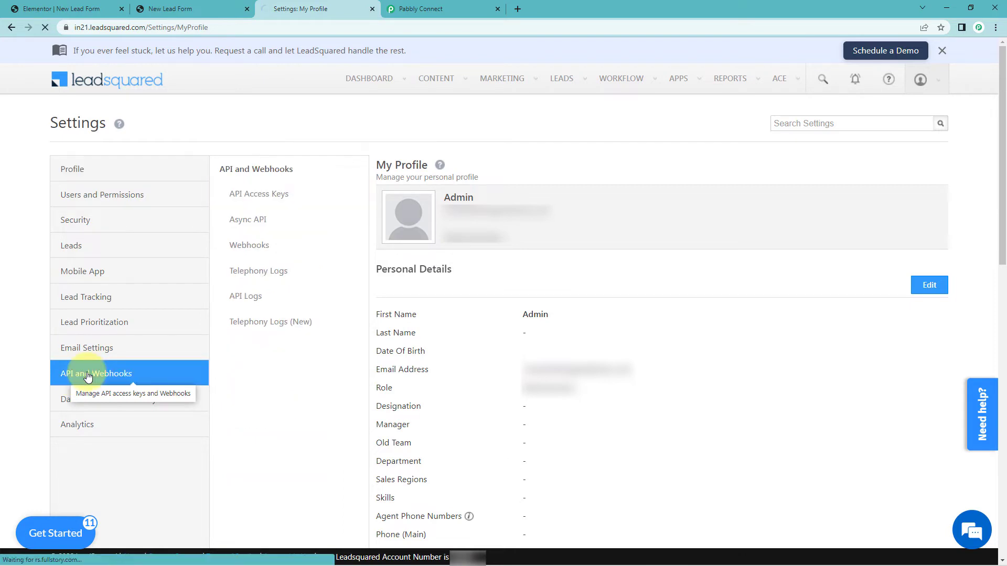
{"action": "left_click", "coordinate": [260, 197]}
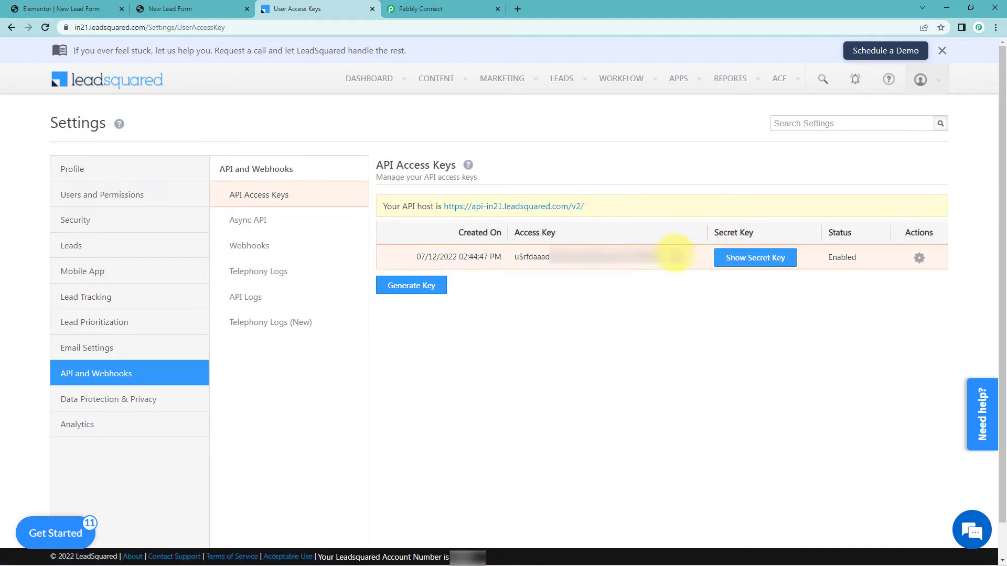
Copy the access key and return to the Pabbly Connect tab.
{"action": "left_click_drag", "start_coordinate": [667, 256], "coordinate": [516, 256]}
{"action": "right_click", "coordinate": [539, 257]}
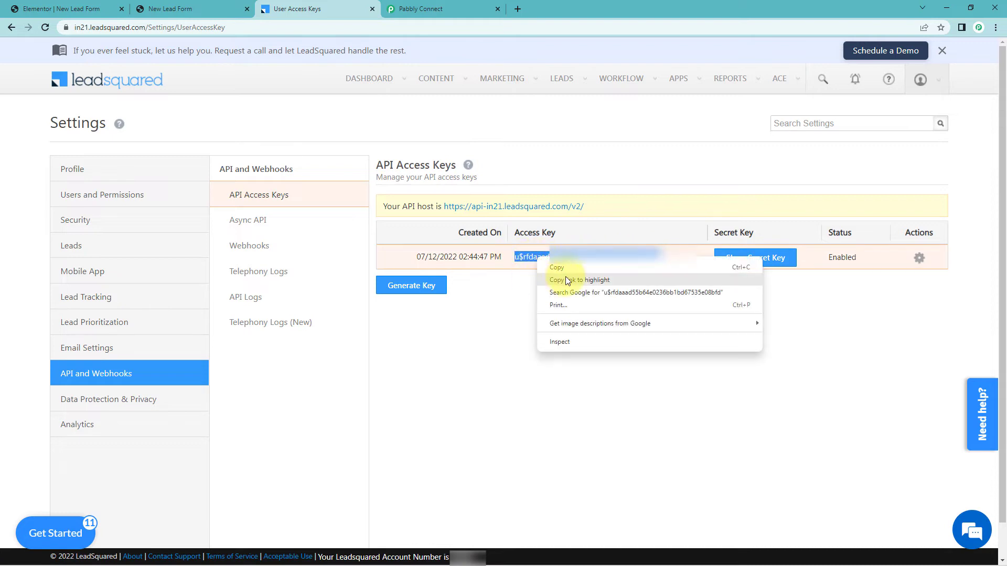
{"action": "left_click", "coordinate": [559, 279]}
{"action": "left_click", "coordinate": [422, 9]}
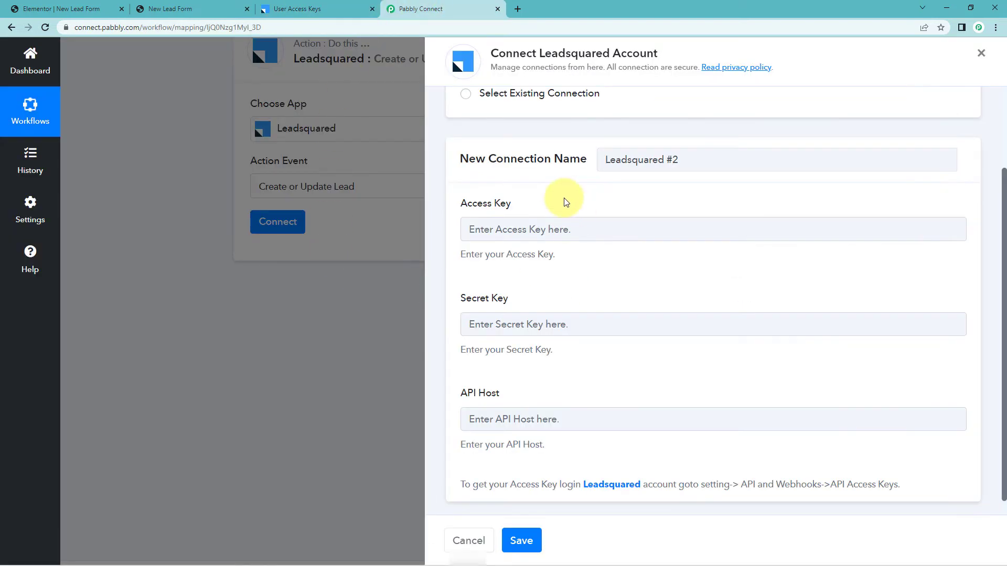
Paste the access key, then copy LeadSquared's secret key into the Secret Key field.
{"action": "right_click", "coordinate": [491, 231]}
{"action": "left_click", "coordinate": [513, 316]}
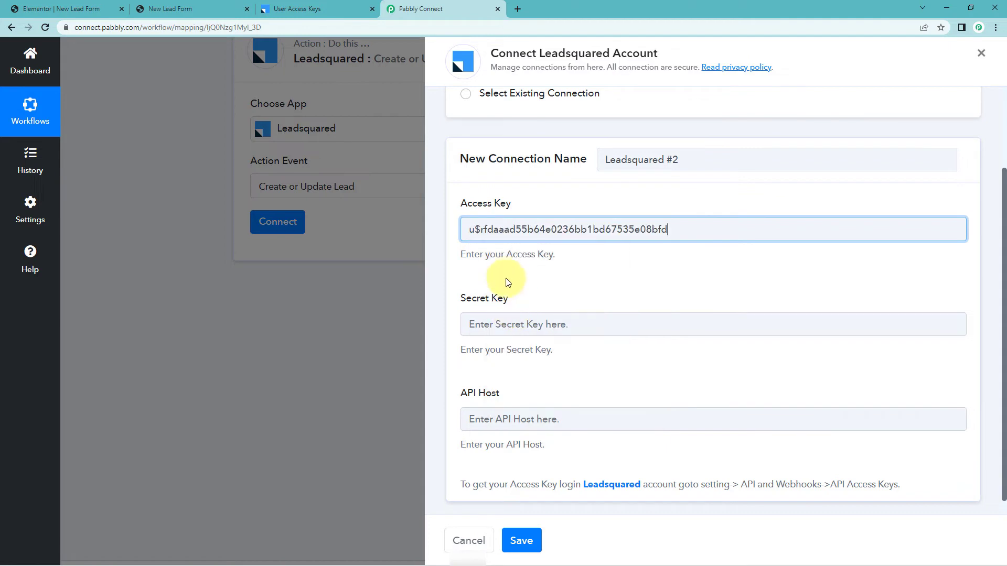
{"action": "left_click", "coordinate": [317, 9]}
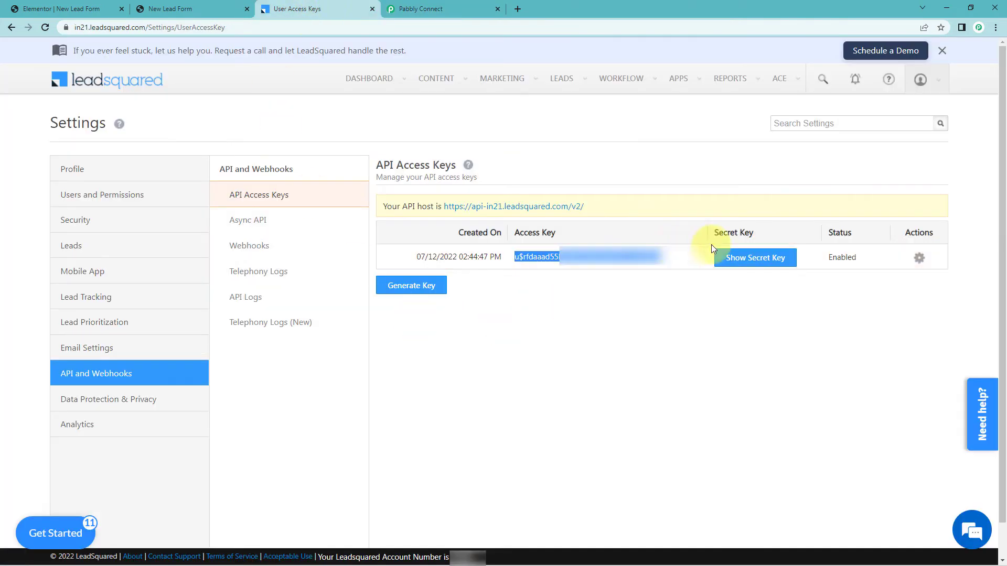
{"action": "left_click", "coordinate": [744, 259]}
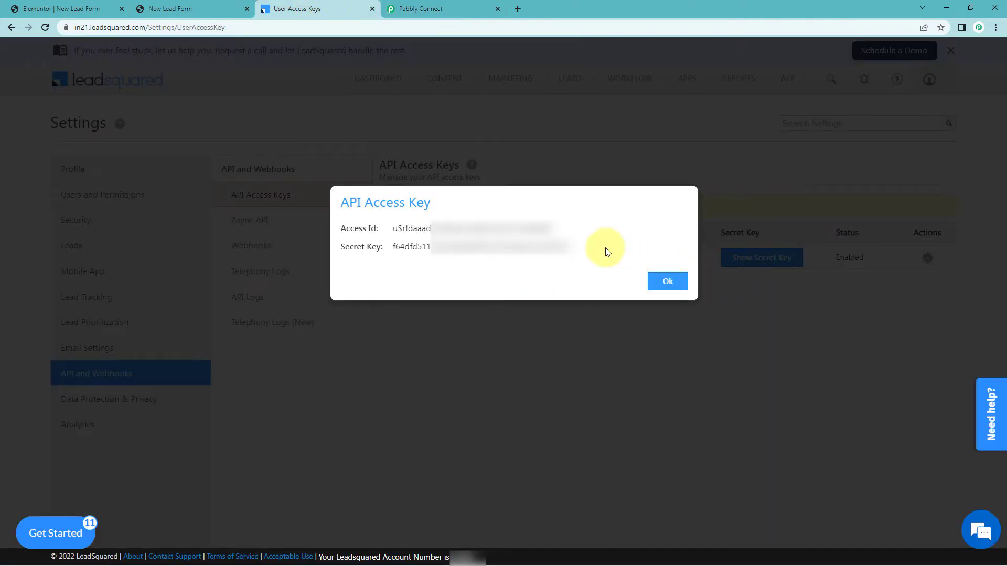
{"action": "left_click_drag", "start_coordinate": [572, 246], "coordinate": [393, 242]}
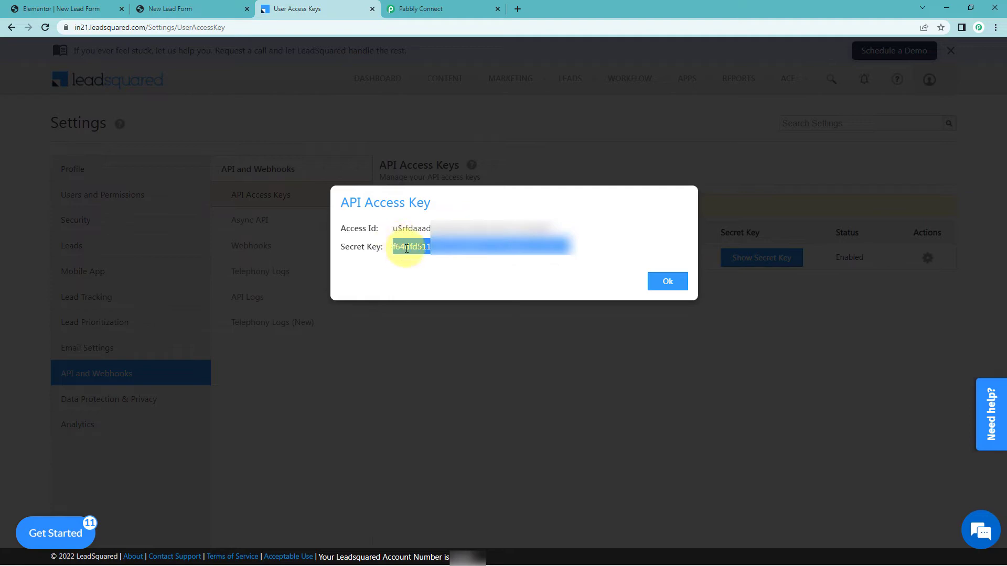
{"action": "right_click", "coordinate": [399, 242]}
{"action": "left_click", "coordinate": [427, 250]}
{"action": "left_click", "coordinate": [656, 283]}
{"action": "left_click", "coordinate": [426, 10]}
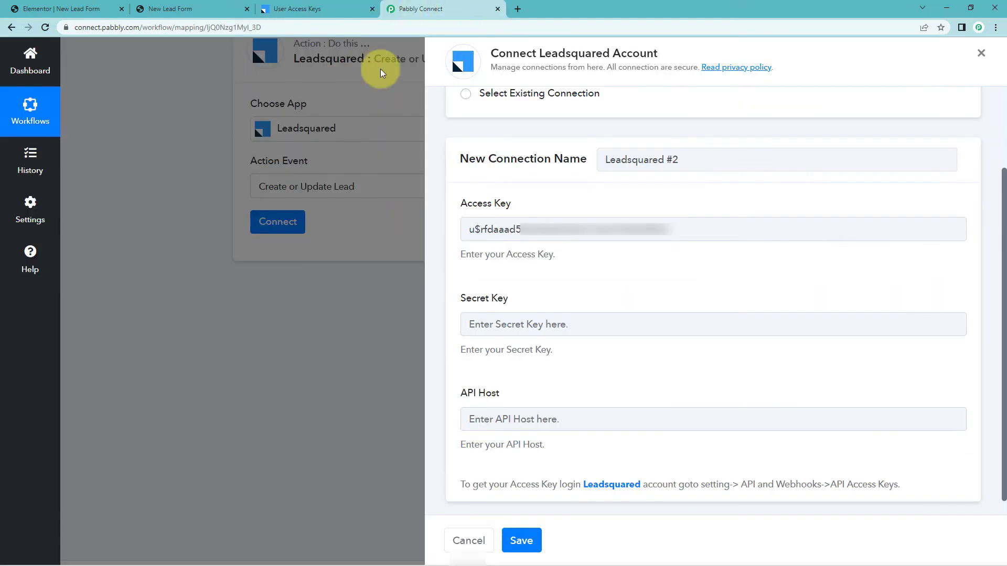
{"action": "left_click", "coordinate": [489, 316]}
{"action": "right_click", "coordinate": [490, 316]}
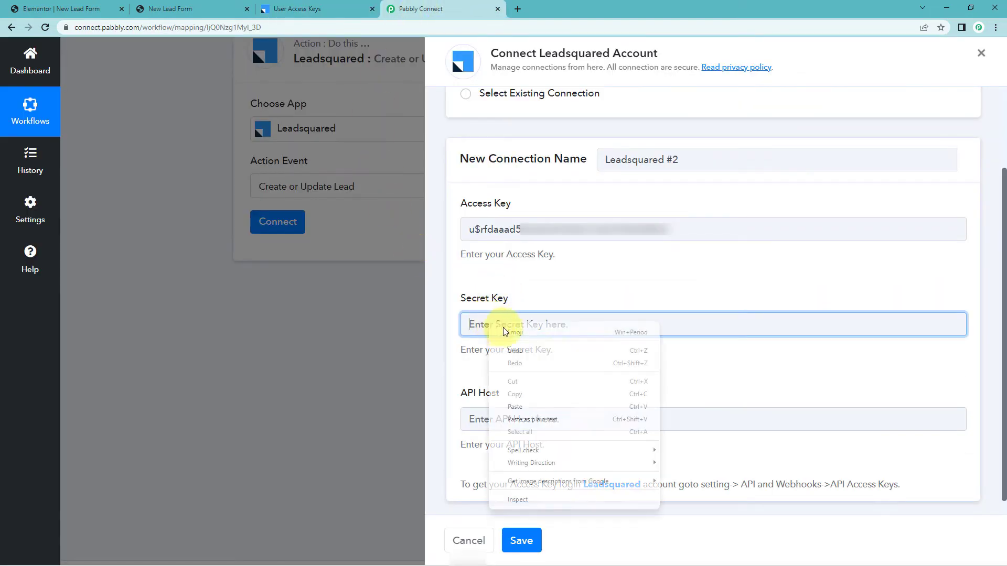
{"action": "left_click", "coordinate": [522, 399]}
{"action": "left_click", "coordinate": [536, 275]}
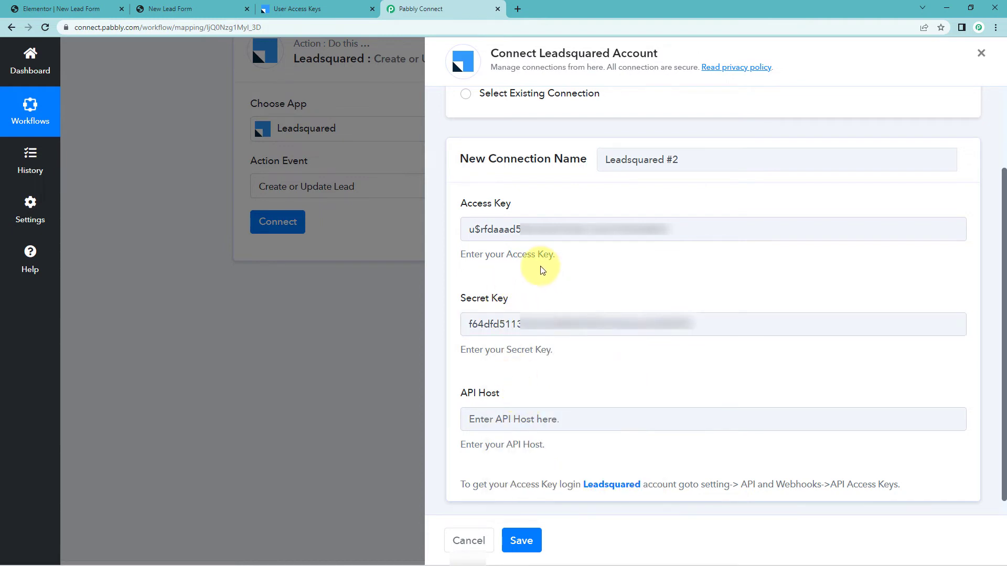
{"action": "left_click", "coordinate": [299, 5]}
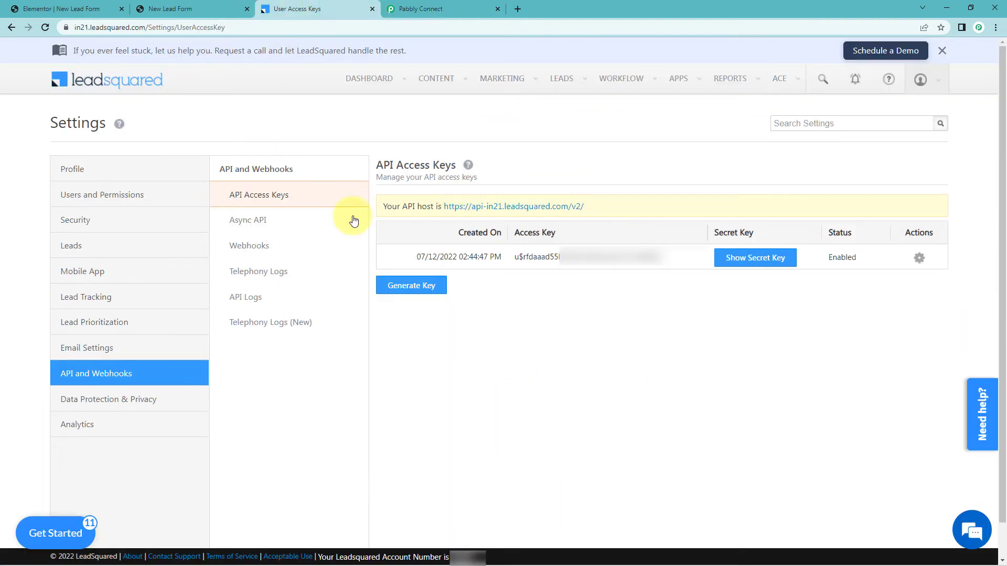
{"action": "left_click_drag", "start_coordinate": [585, 206], "coordinate": [444, 207]}
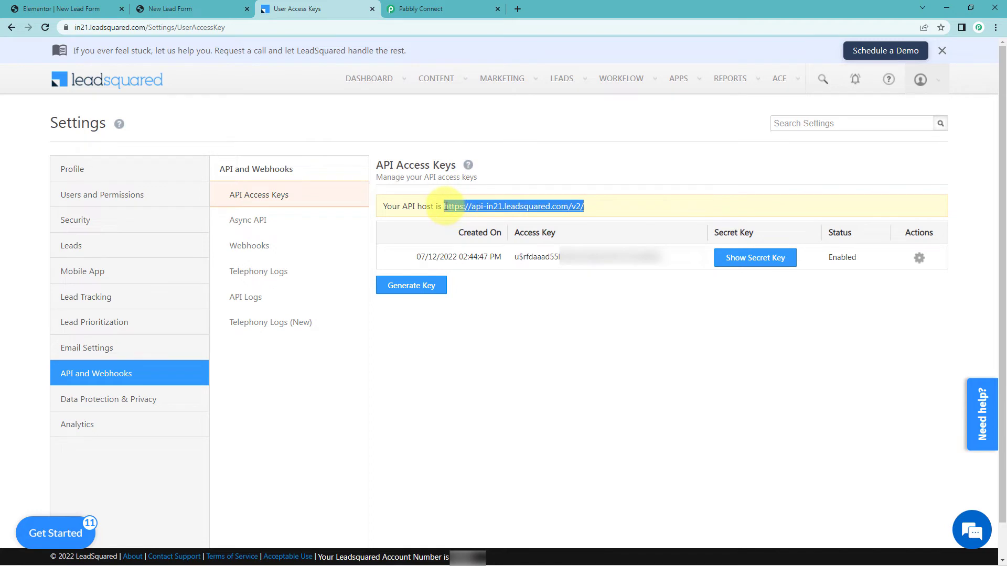
{"action": "right_click", "coordinate": [455, 211]}
{"action": "left_click", "coordinate": [479, 216]}
{"action": "left_click", "coordinate": [461, 14]}
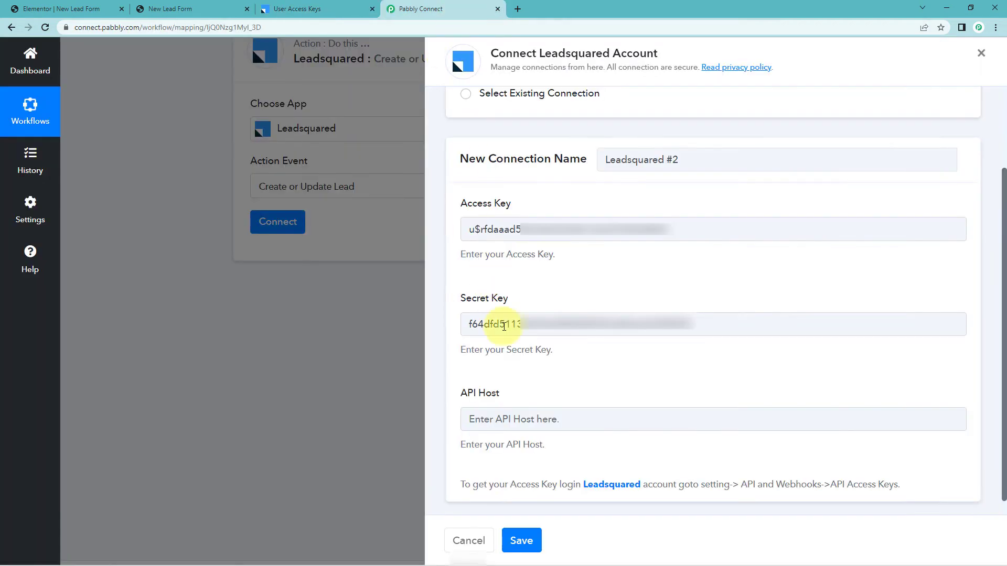
{"action": "right_click", "coordinate": [505, 420]}
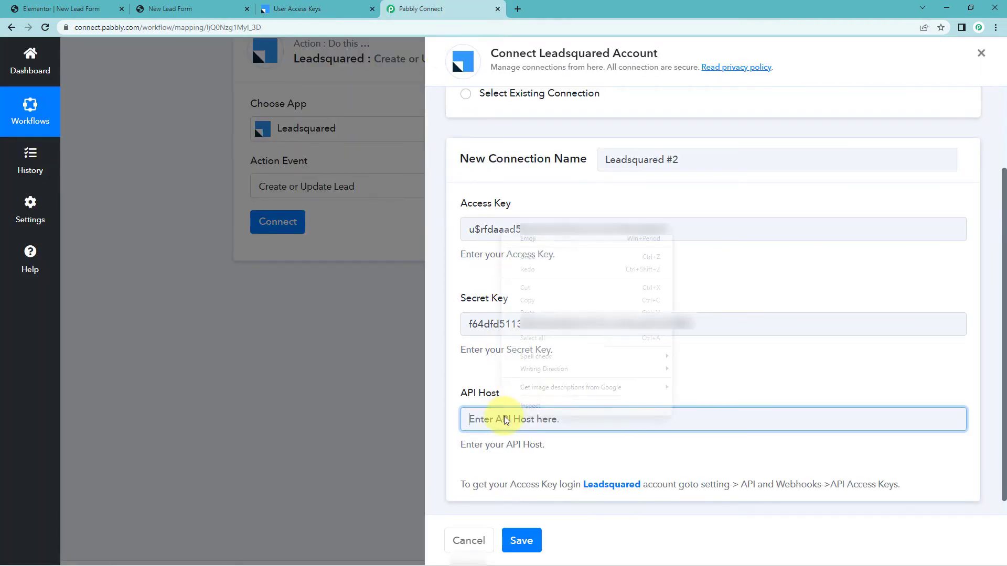
{"action": "left_click", "coordinate": [538, 312]}
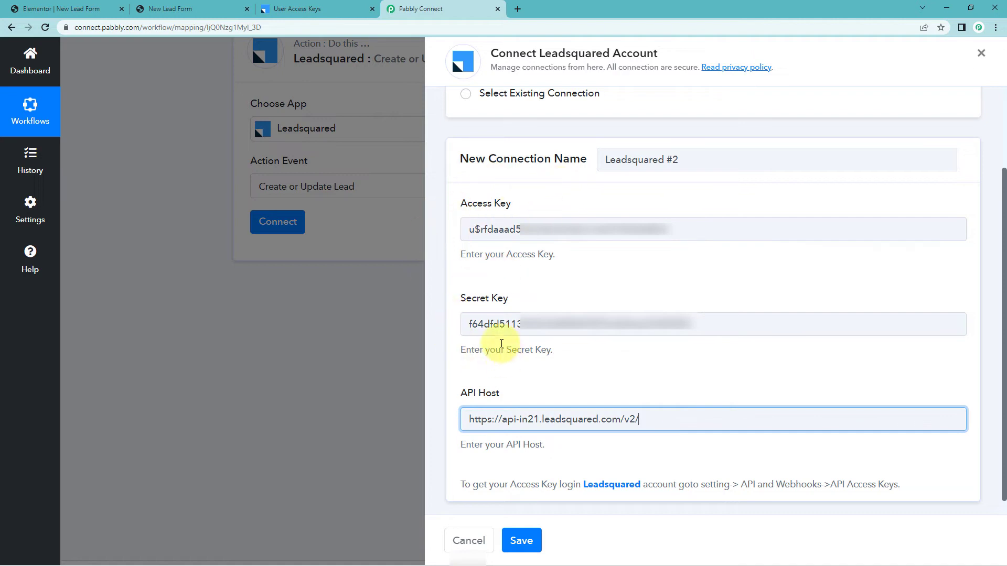
{"action": "scroll", "coordinate": [511, 472], "scroll_direction": "down", "scroll_amount": 1}
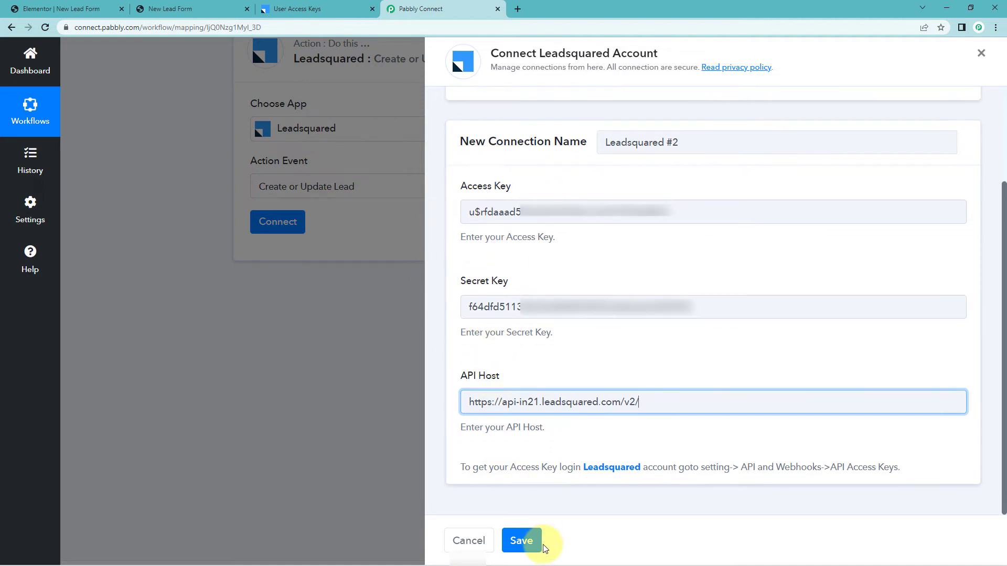
Save the LeadSquared connection and review the empty Create or Update Lead fields.
{"action": "left_click", "coordinate": [521, 540]}
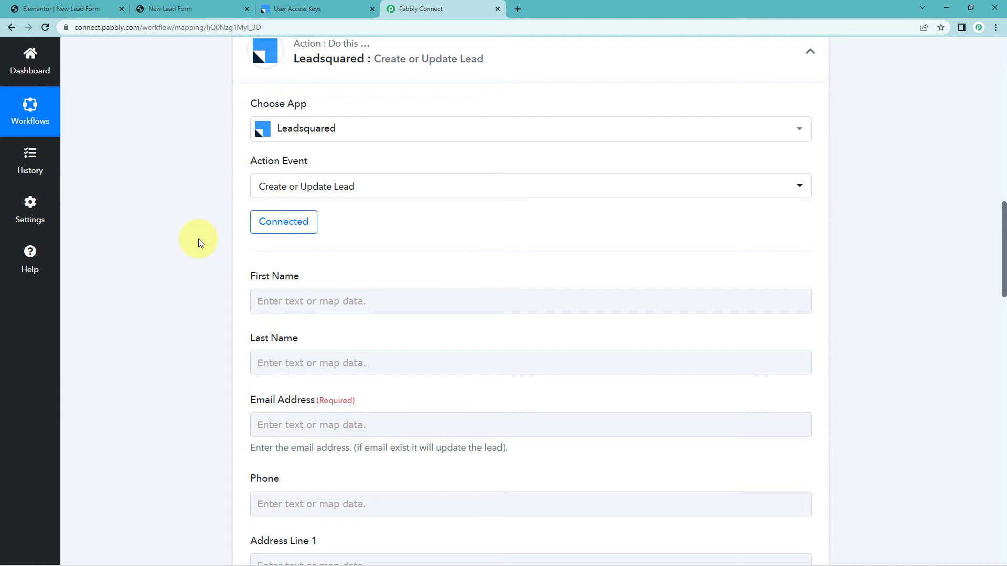
{"action": "scroll", "coordinate": [210, 226], "scroll_direction": "down", "scroll_amount": 2}
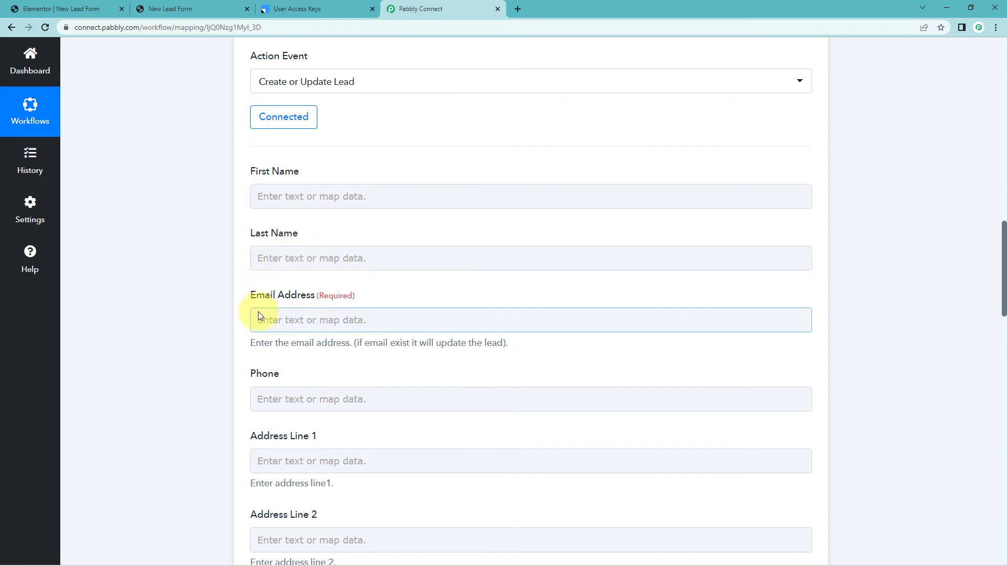
{"action": "scroll", "coordinate": [222, 399], "scroll_direction": "down", "scroll_amount": 3}
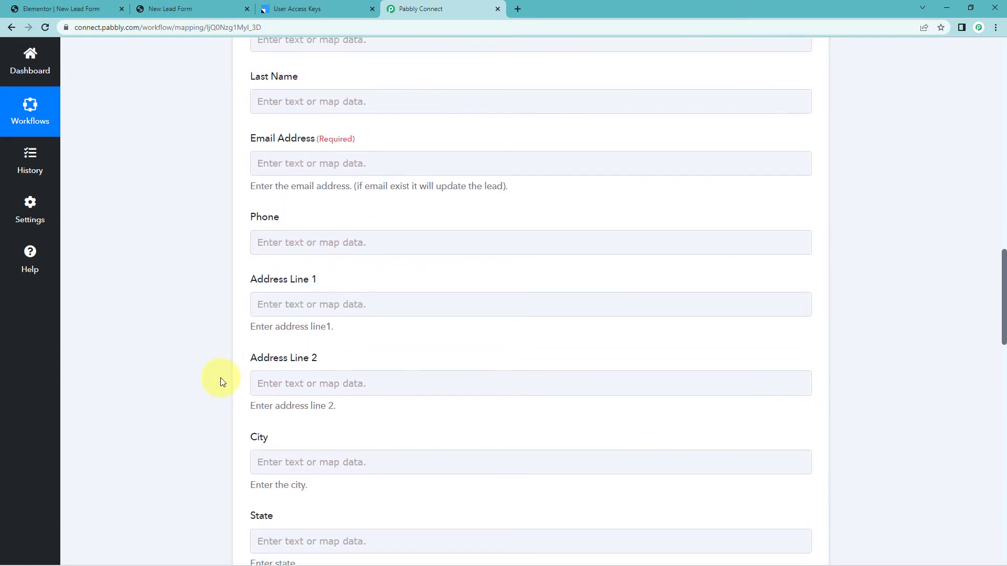
{"action": "scroll", "coordinate": [226, 205], "scroll_direction": "up", "scroll_amount": 3}
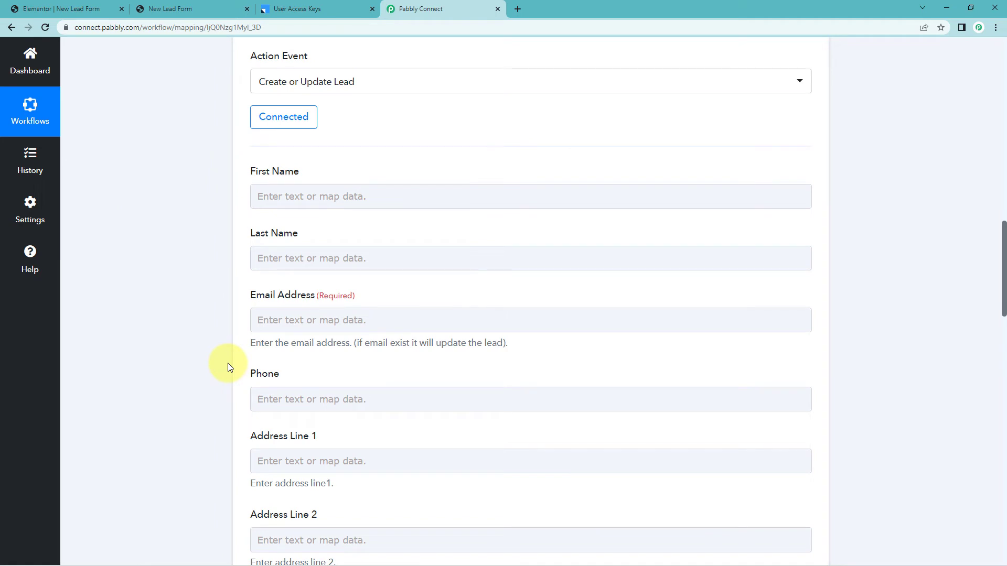
{"action": "scroll", "coordinate": [228, 357], "scroll_direction": "up", "scroll_amount": 4}
{"action": "scroll", "coordinate": [204, 350], "scroll_direction": "up", "scroll_amount": 3}
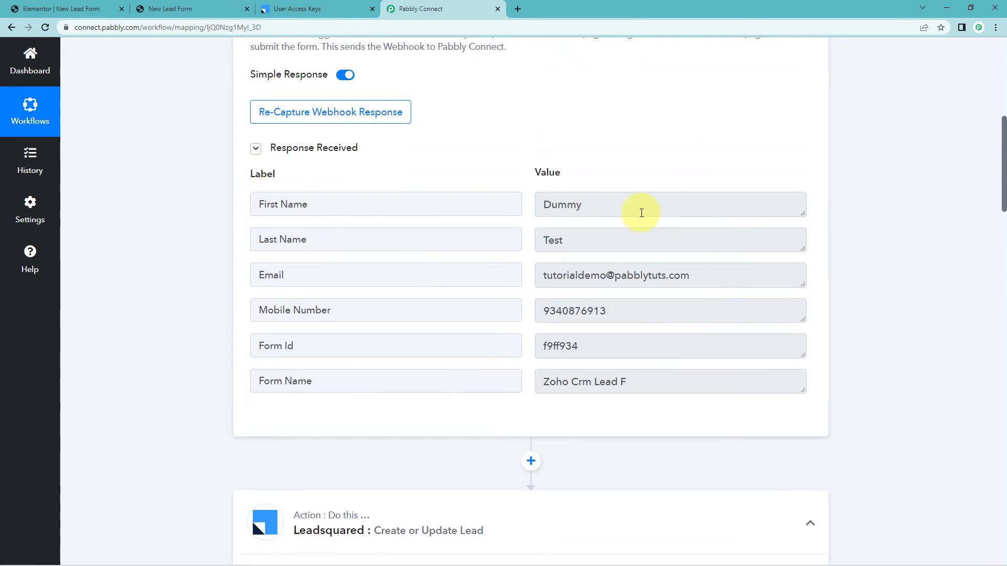
{"action": "left_click_drag", "start_coordinate": [607, 203], "coordinate": [515, 209]}
{"action": "left_click_drag", "start_coordinate": [582, 246], "coordinate": [516, 243]}
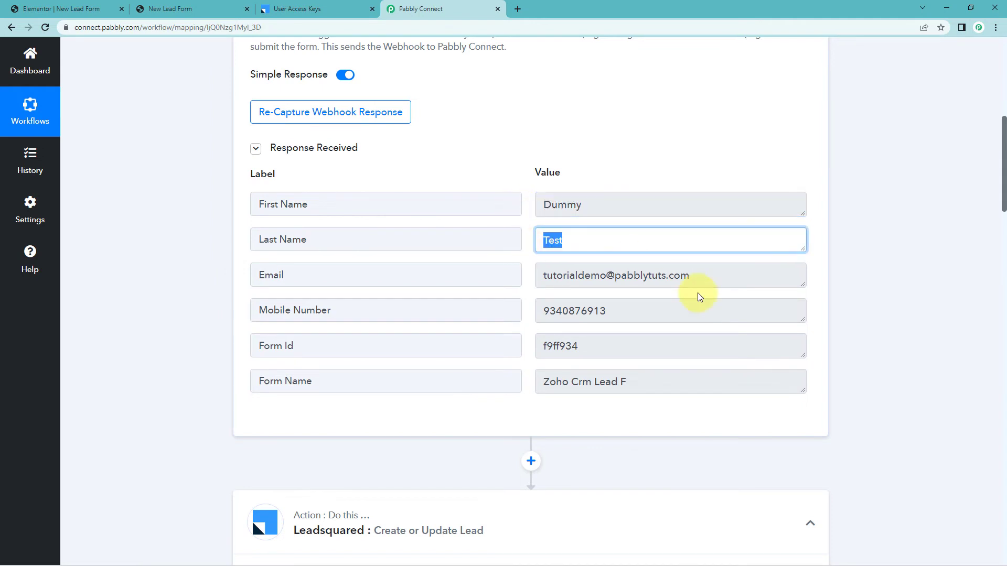
{"action": "left_click_drag", "start_coordinate": [700, 276], "coordinate": [519, 278]}
{"action": "left_click_drag", "start_coordinate": [612, 314], "coordinate": [510, 313]}
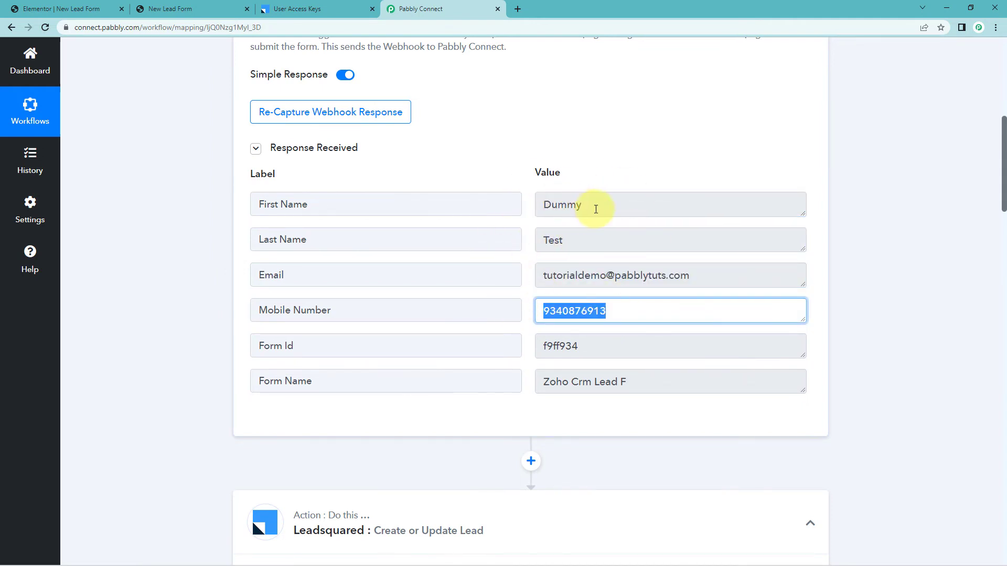
{"action": "left_click", "coordinate": [593, 202]}
{"action": "left_click", "coordinate": [526, 198]}
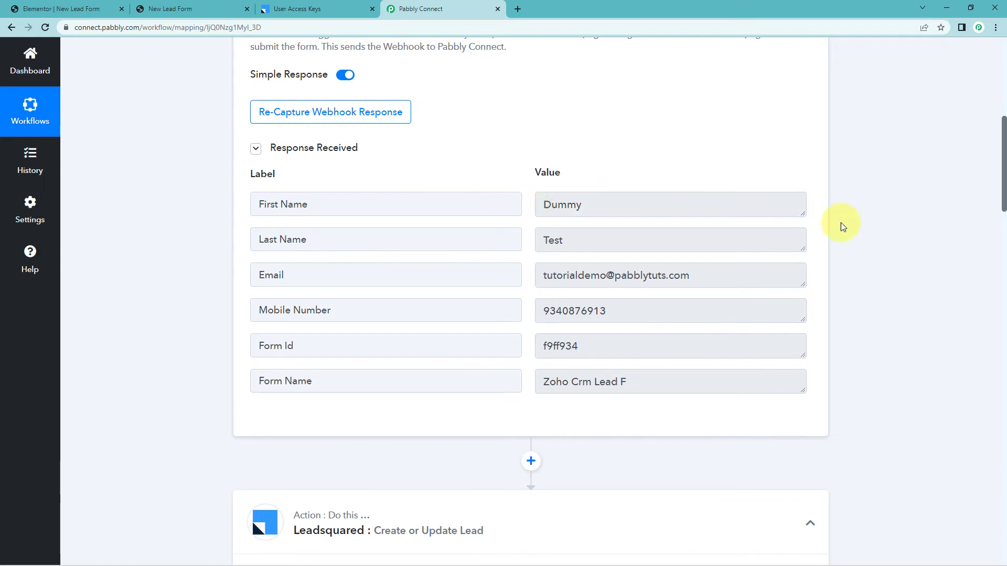
{"action": "scroll", "coordinate": [841, 231], "scroll_direction": "down", "scroll_amount": 12}
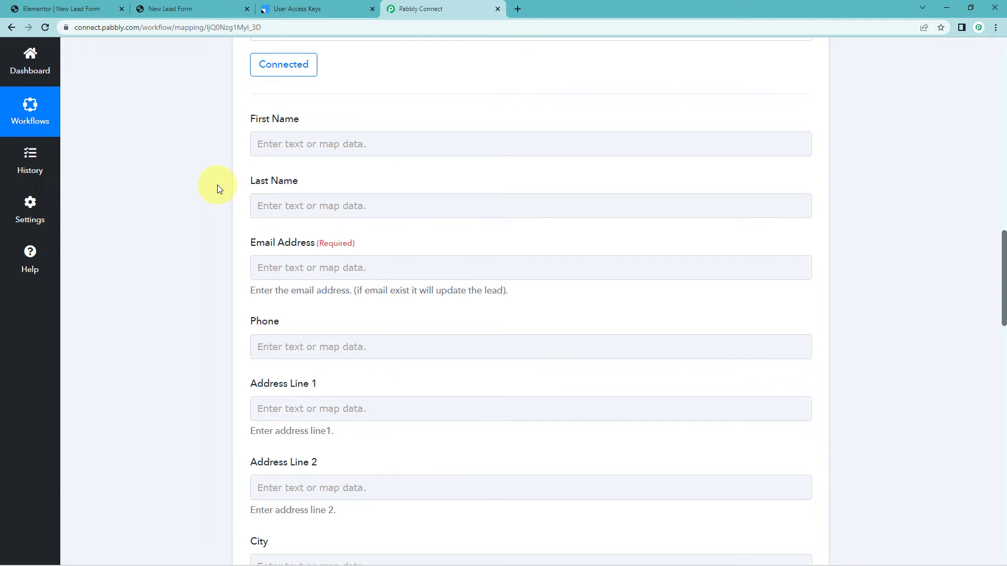
Map the Elementor form's First Name and Last Name into LeadSquared's First Name and Last Name.
{"action": "left_click", "coordinate": [295, 143]}
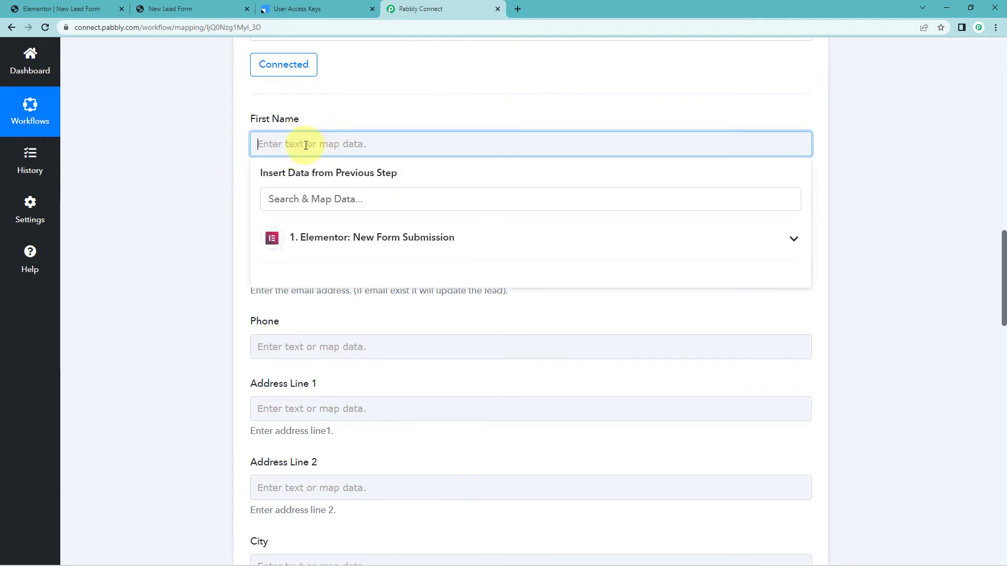
{"action": "left_click", "coordinate": [353, 245]}
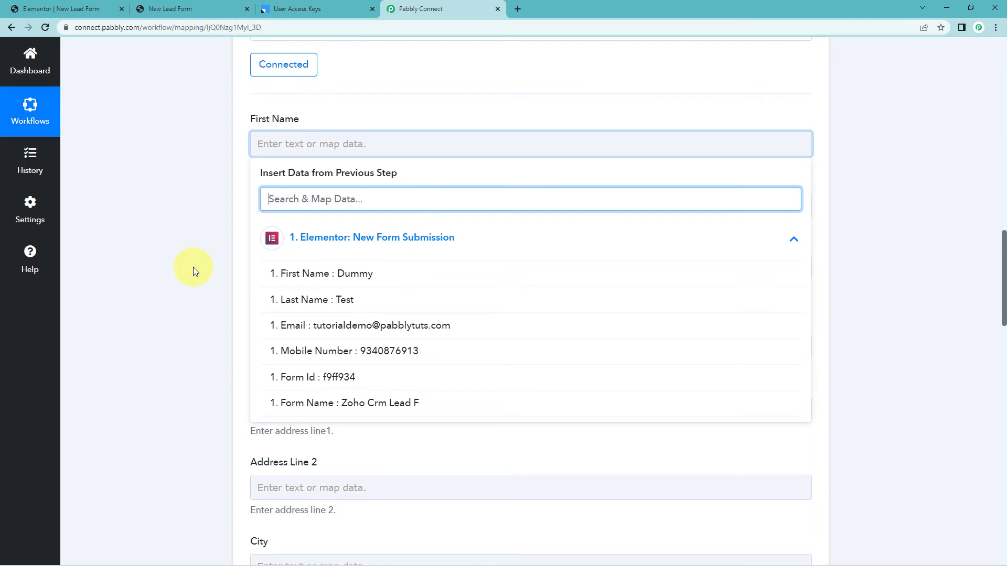
{"action": "left_click", "coordinate": [355, 279]}
{"action": "left_click", "coordinate": [219, 193]}
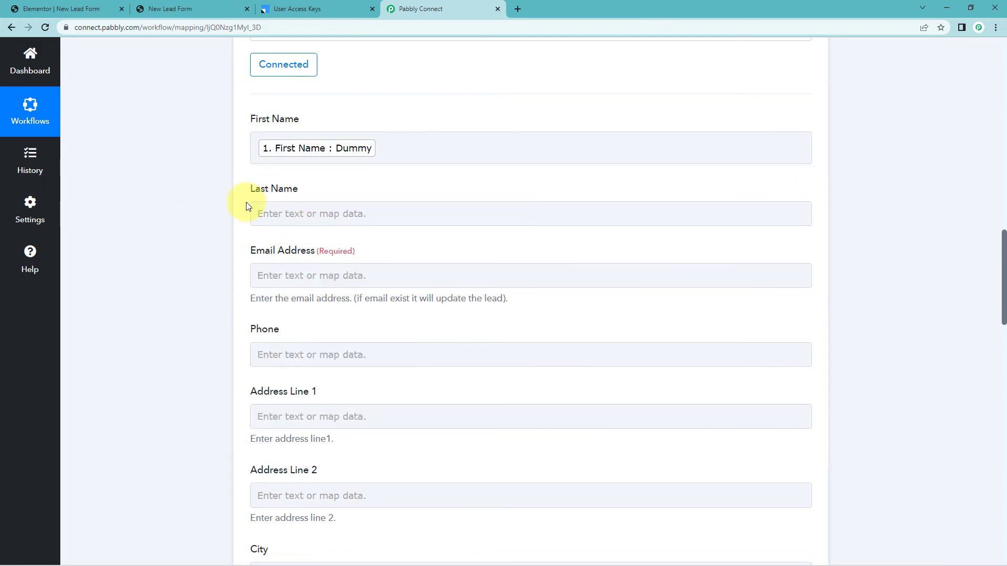
{"action": "left_click", "coordinate": [306, 212]}
{"action": "scroll", "coordinate": [227, 231], "scroll_direction": "down", "scroll_amount": 1}
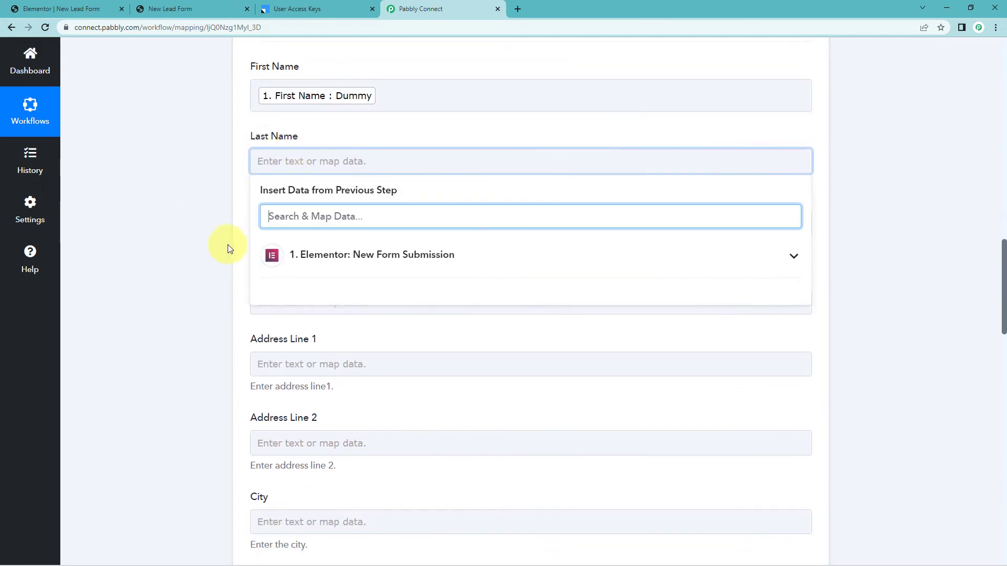
{"action": "left_click", "coordinate": [328, 250]}
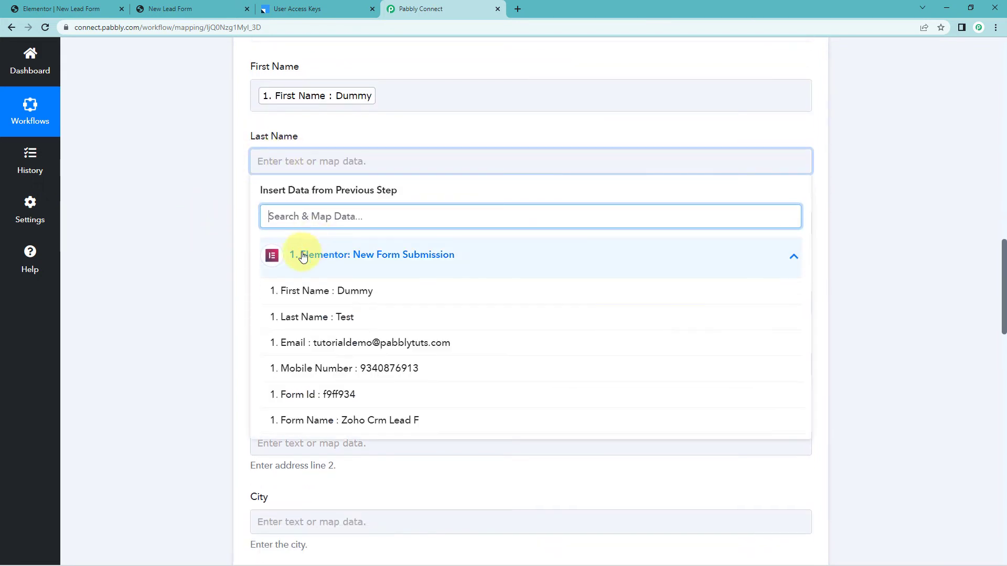
{"action": "left_click", "coordinate": [307, 320]}
Map the form's Email into Email Address and Mobile Number into Phone.
{"action": "left_click", "coordinate": [207, 234]}
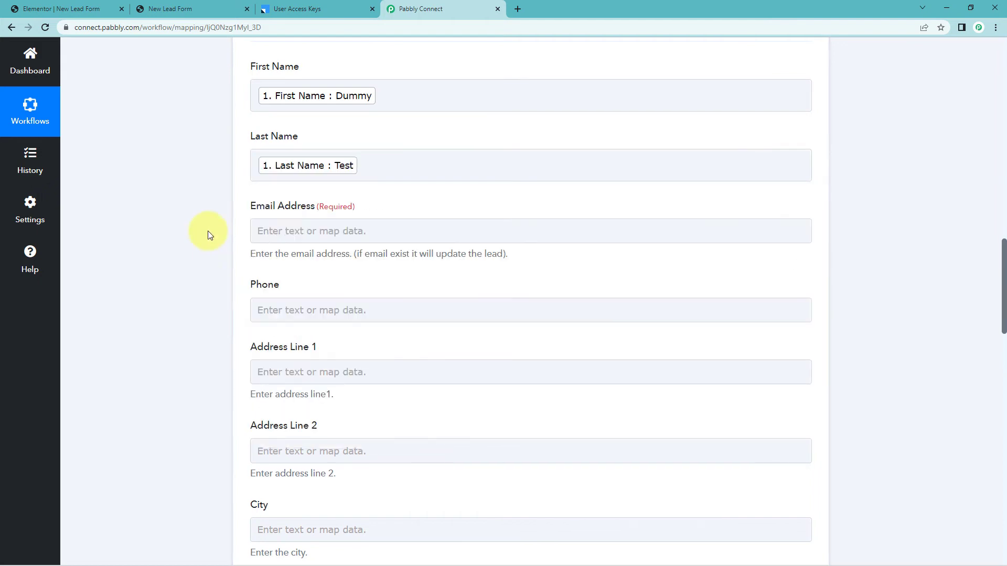
{"action": "left_click", "coordinate": [289, 230]}
{"action": "left_click", "coordinate": [299, 324]}
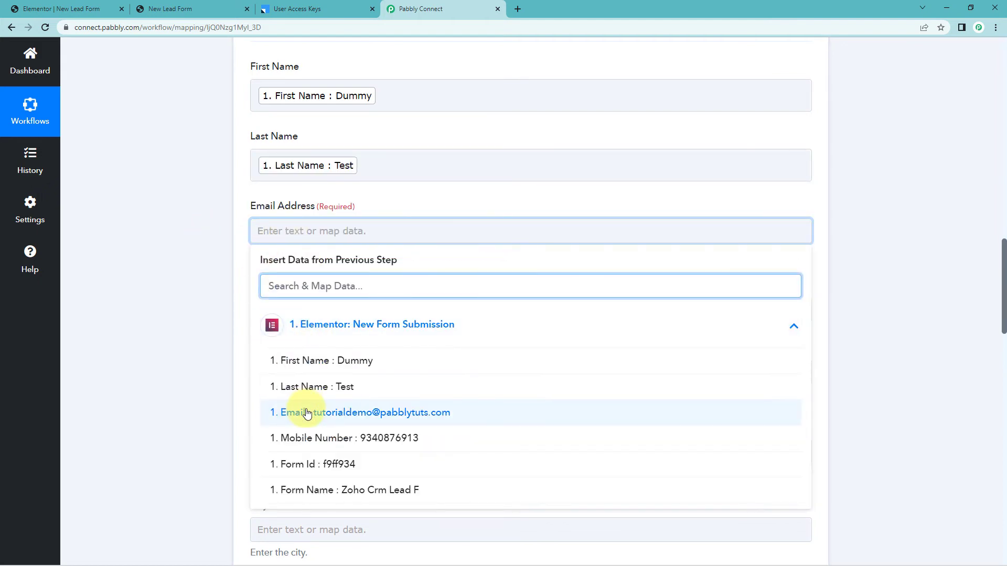
{"action": "left_click", "coordinate": [304, 411]}
{"action": "scroll", "coordinate": [228, 296], "scroll_direction": "down", "scroll_amount": 1}
{"action": "left_click", "coordinate": [288, 265]}
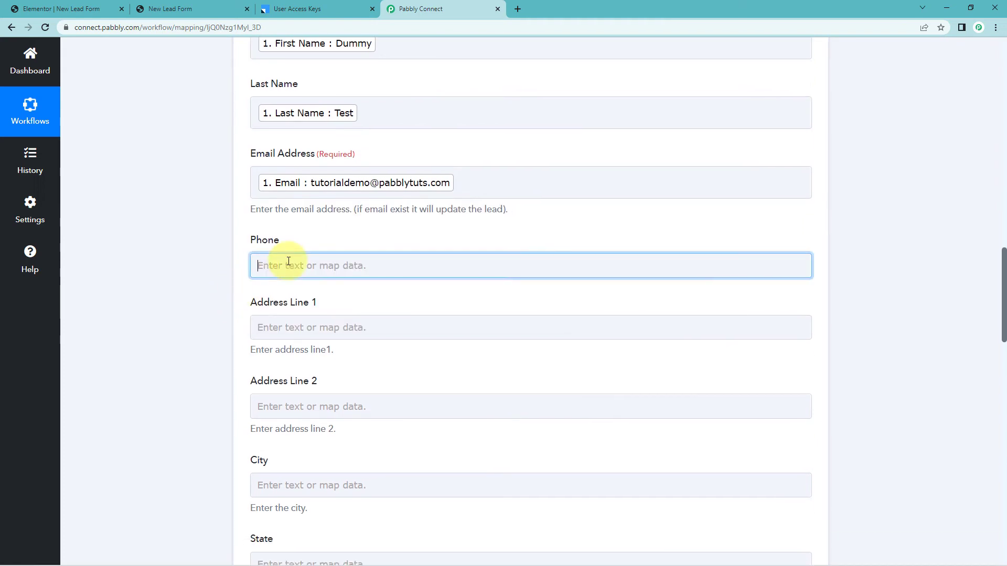
{"action": "left_click", "coordinate": [300, 363]}
{"action": "left_click", "coordinate": [286, 474]}
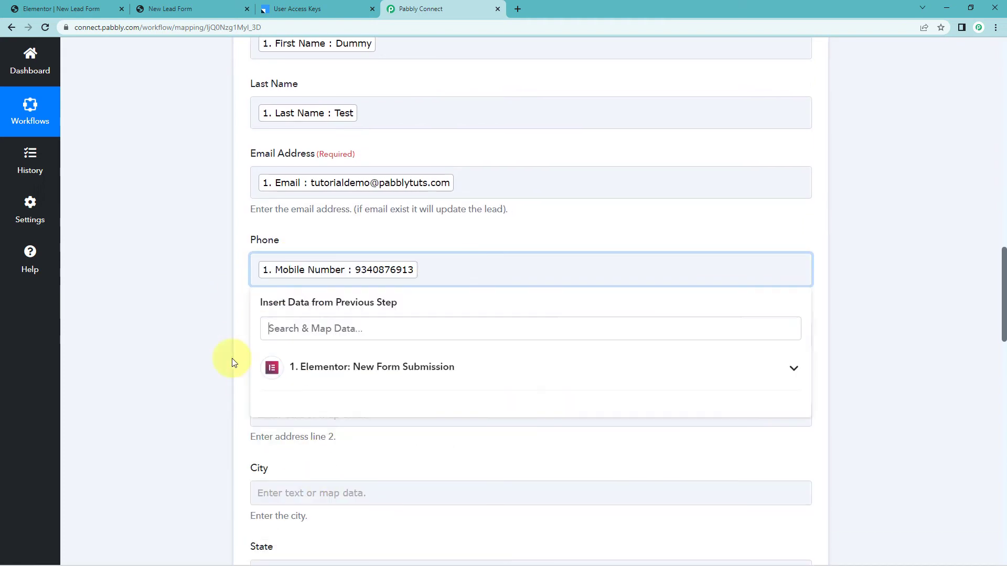
{"action": "left_click", "coordinate": [205, 316]}
{"action": "scroll", "coordinate": [204, 313], "scroll_direction": "up", "scroll_amount": 1}
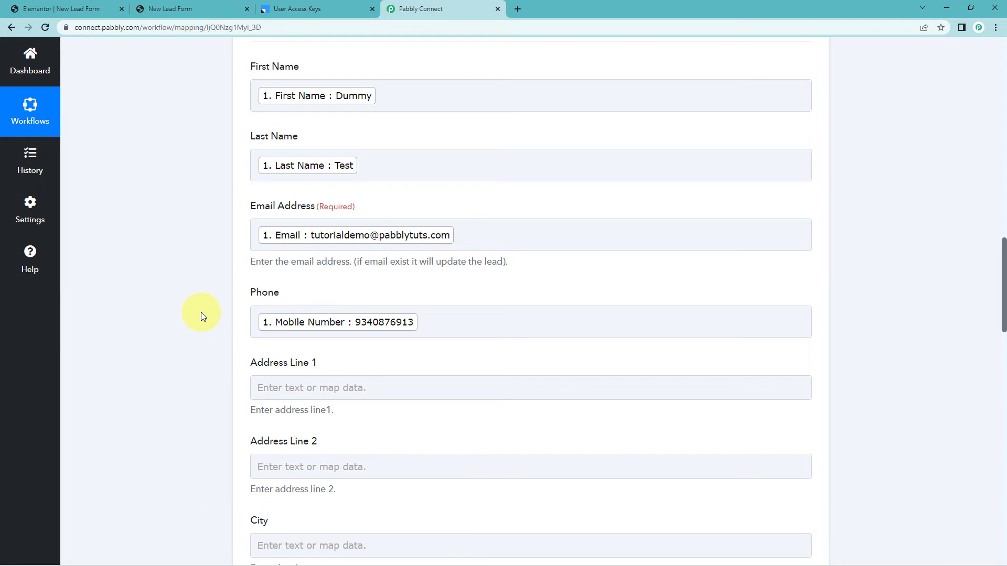
{"action": "scroll", "coordinate": [205, 302], "scroll_direction": "down", "scroll_amount": 5}
Save the Leadsquared step with a test request and confirm the response shows Status: Success.
{"action": "scroll", "coordinate": [197, 299], "scroll_direction": "down", "scroll_amount": 18}
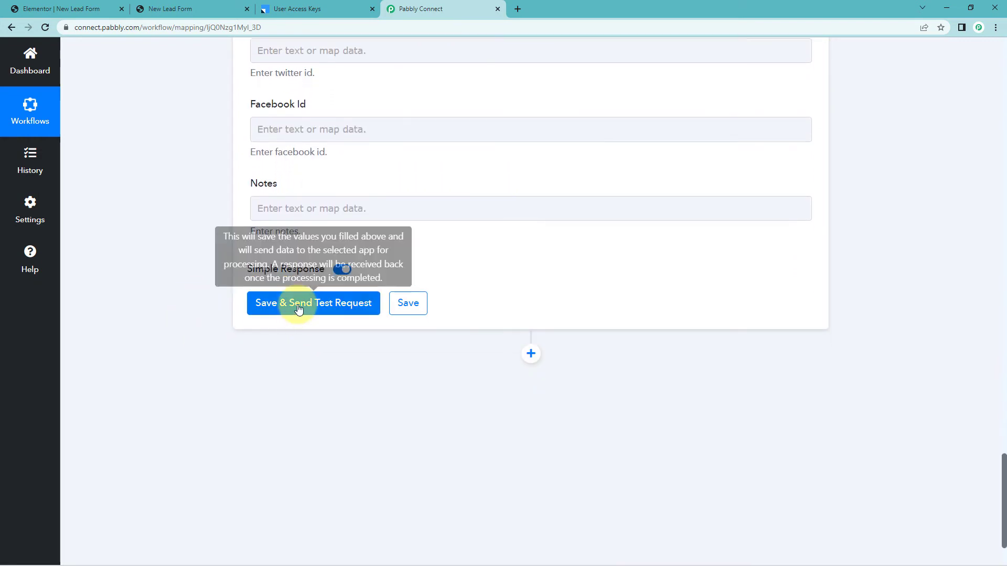
{"action": "left_click", "coordinate": [299, 309]}
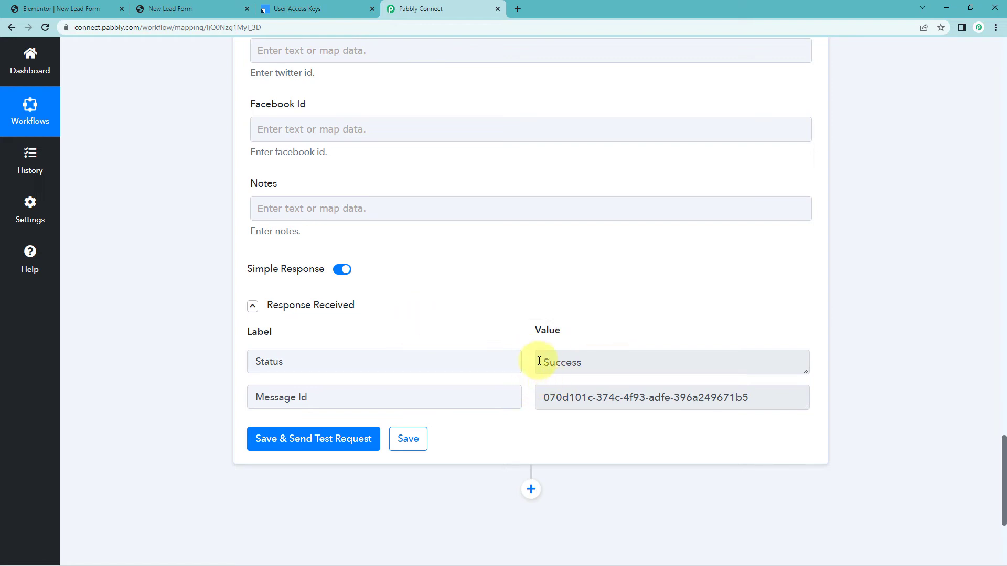
{"action": "scroll", "coordinate": [479, 321], "scroll_direction": "up", "scroll_amount": 5}
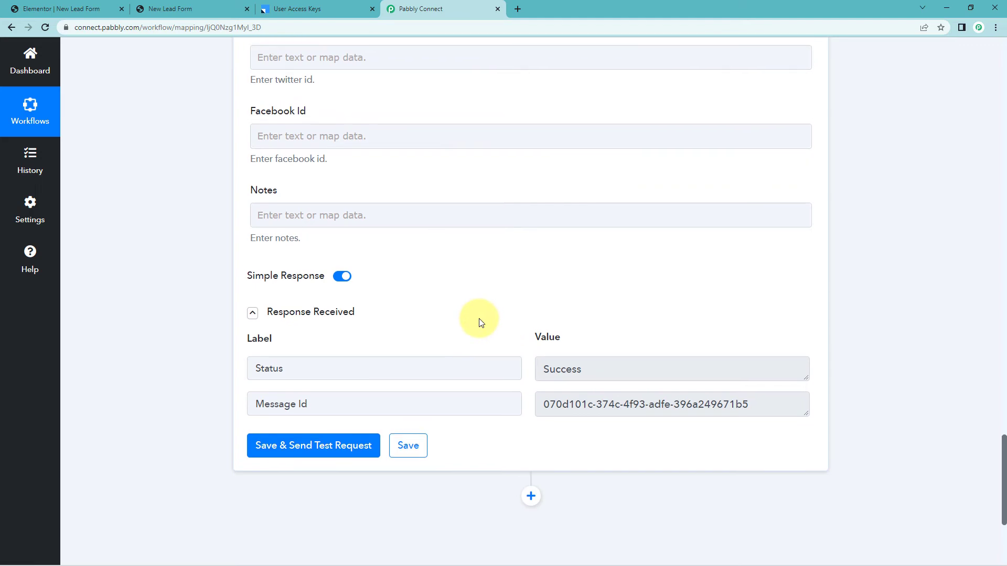
{"action": "scroll", "coordinate": [473, 310], "scroll_direction": "up", "scroll_amount": 15}
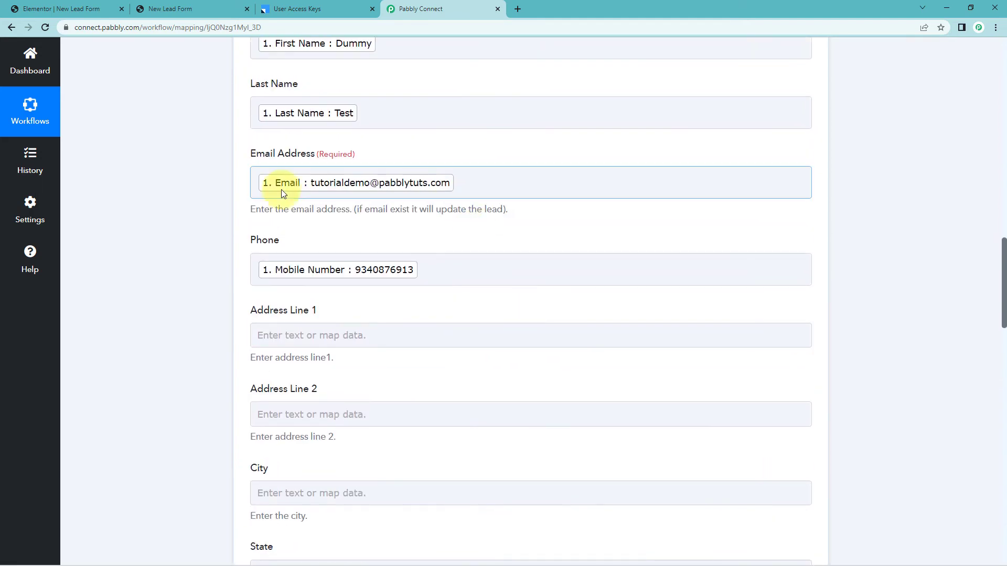
{"action": "scroll", "coordinate": [204, 202], "scroll_direction": "up", "scroll_amount": 2}
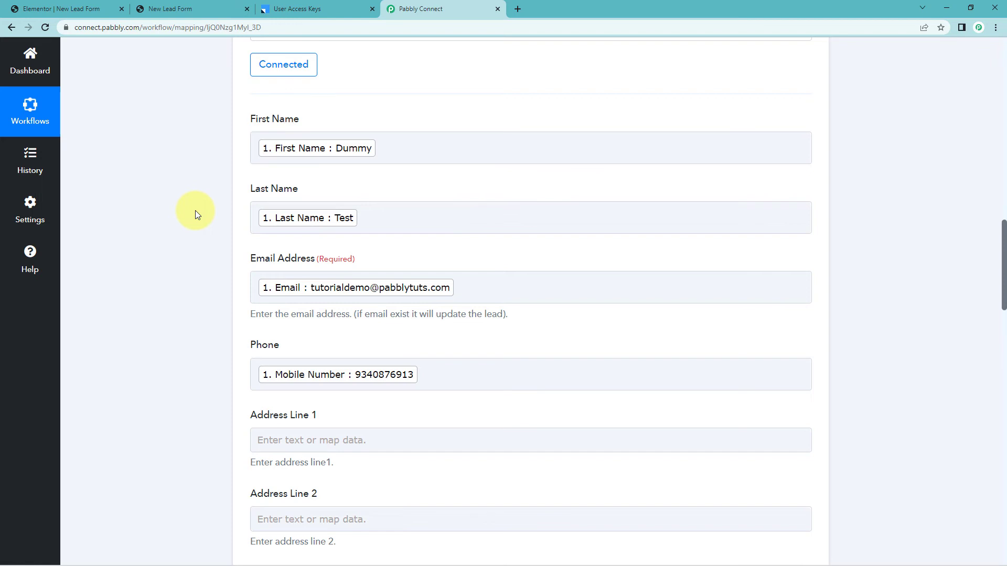
Check the Dummy Test lead under LeadSquared's Manage Leads, then return to the WordPress form.
{"action": "left_click", "coordinate": [315, 8]}
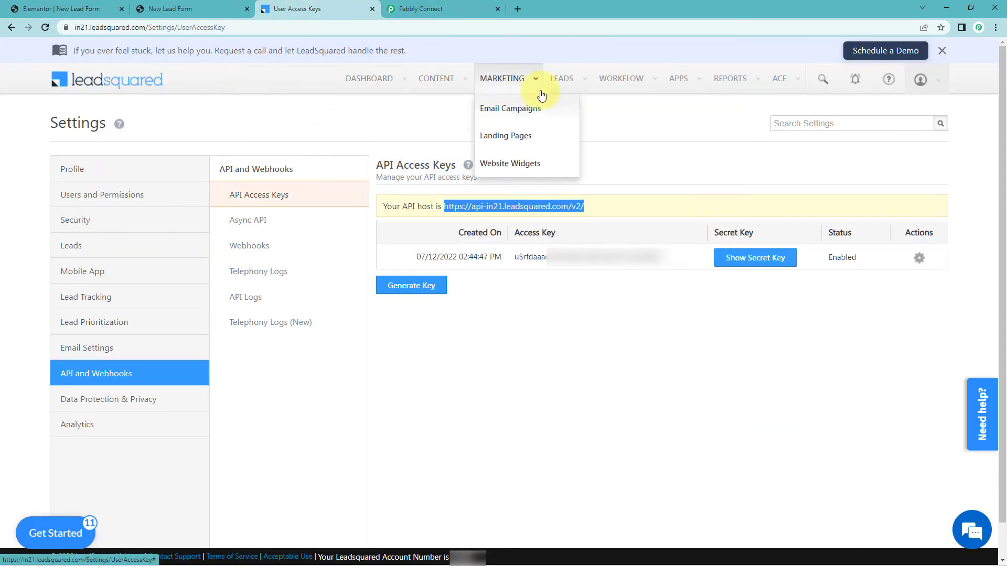
{"action": "mouse_move", "coordinate": [559, 83]}
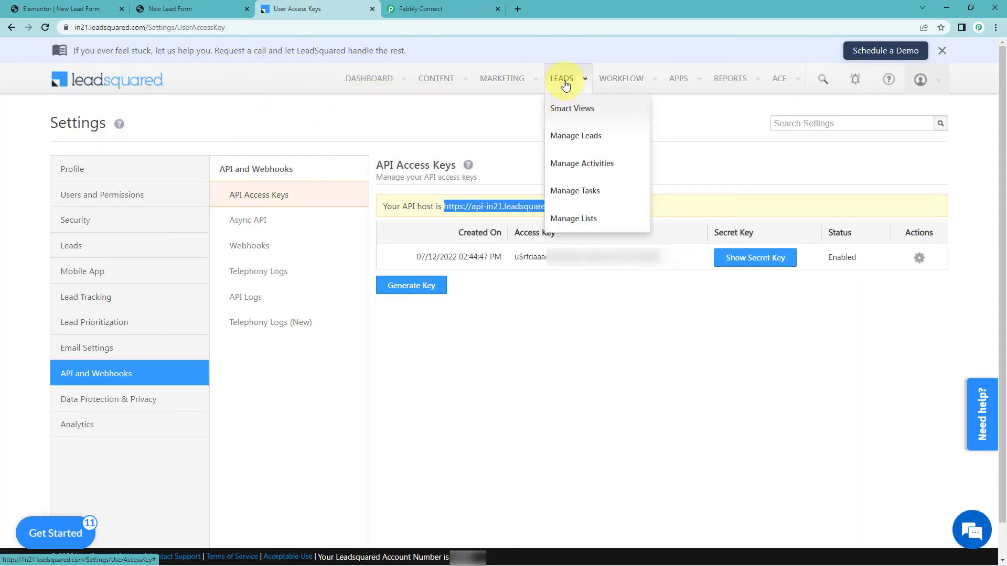
{"action": "left_click", "coordinate": [573, 137]}
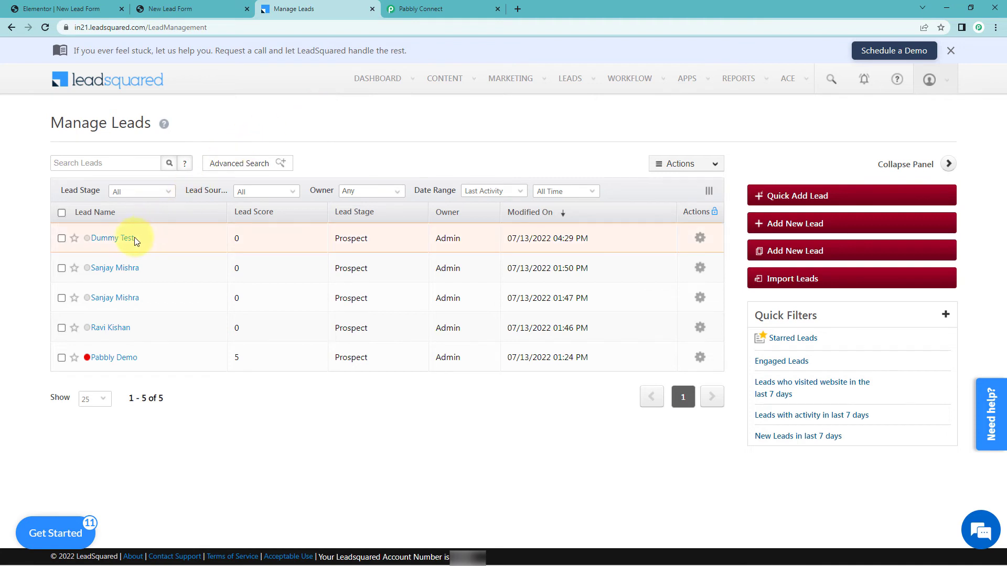
{"action": "left_click", "coordinate": [104, 241]}
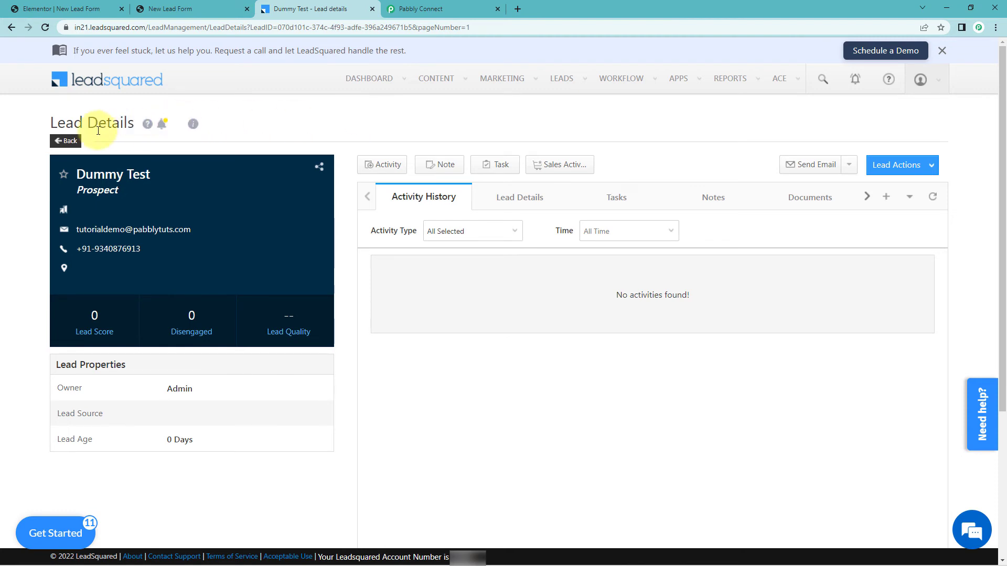
{"action": "left_click", "coordinate": [65, 141]}
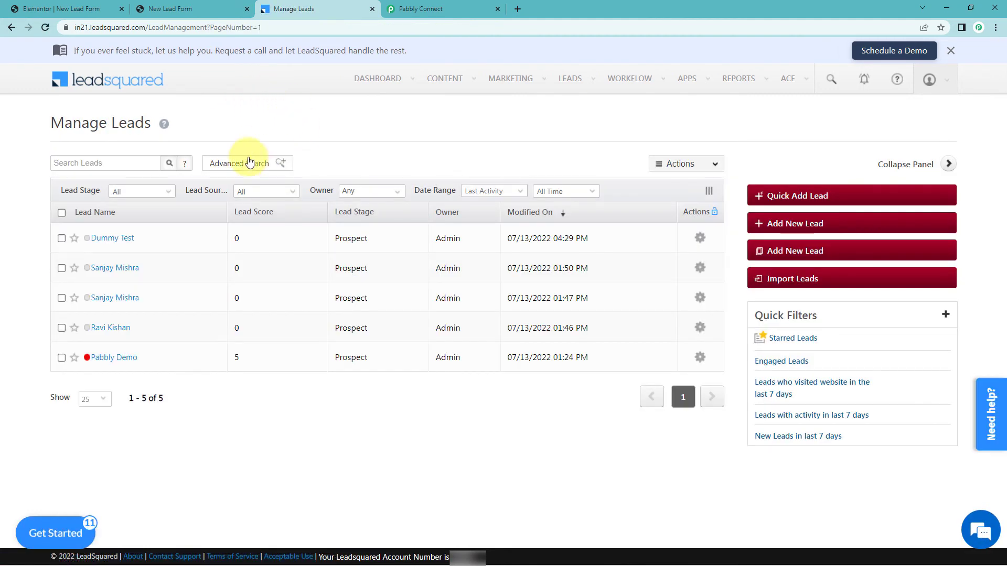
{"action": "left_click", "coordinate": [189, 9]}
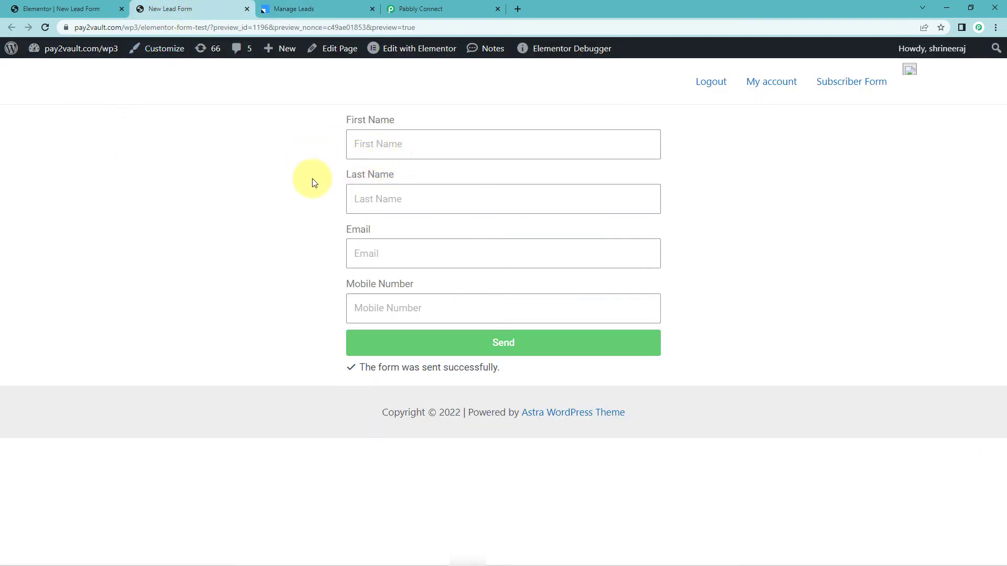
Fill the form with First Name 'Demo', Last Name 'Name', a test email and mobile number.
{"action": "left_click", "coordinate": [388, 151]}
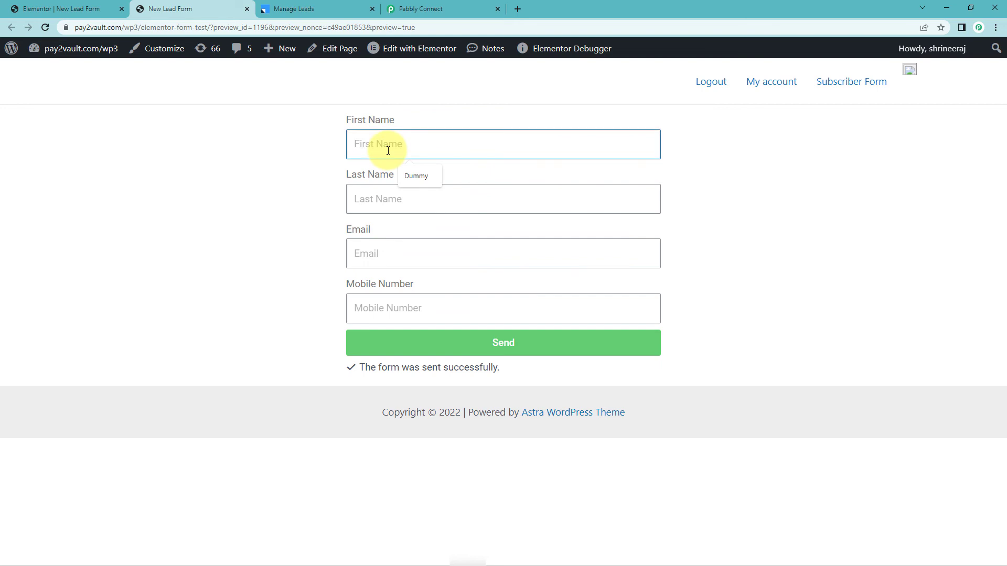
{"action": "type", "text": "Demo"}
{"action": "key", "text": "Tab"}
{"action": "type", "text": "Name"}
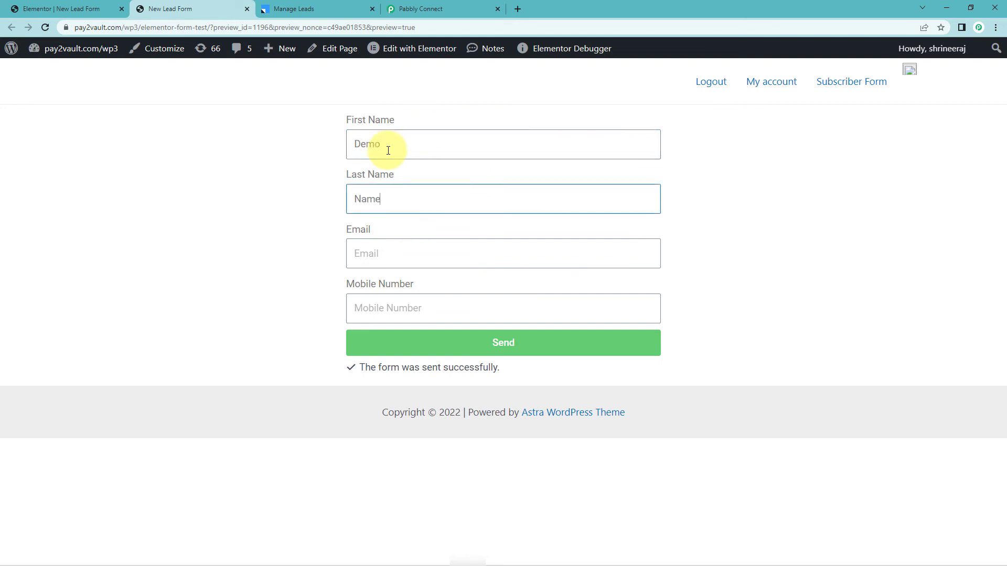
{"action": "key", "text": "Tab"}
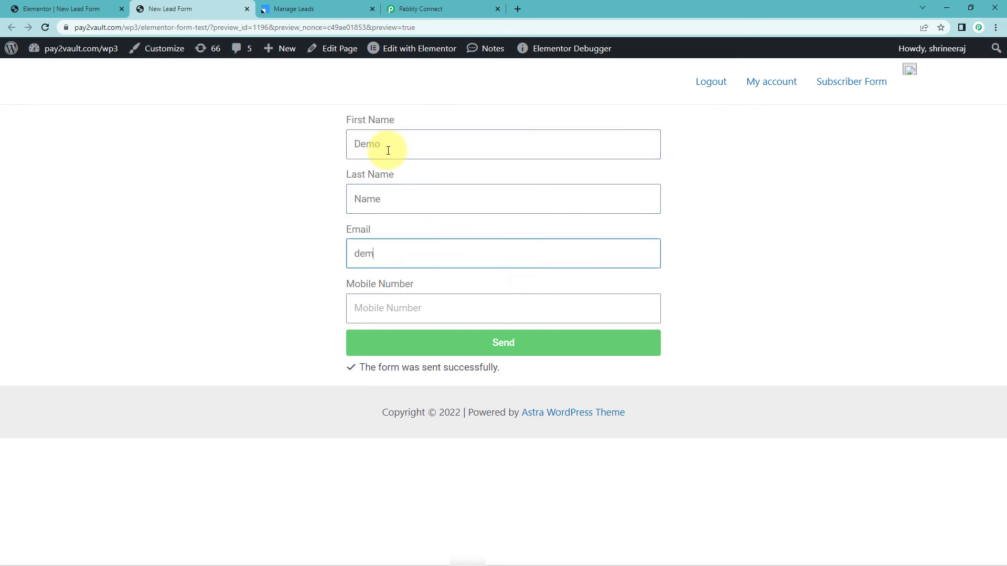
{"action": "key", "text": "Tab"}
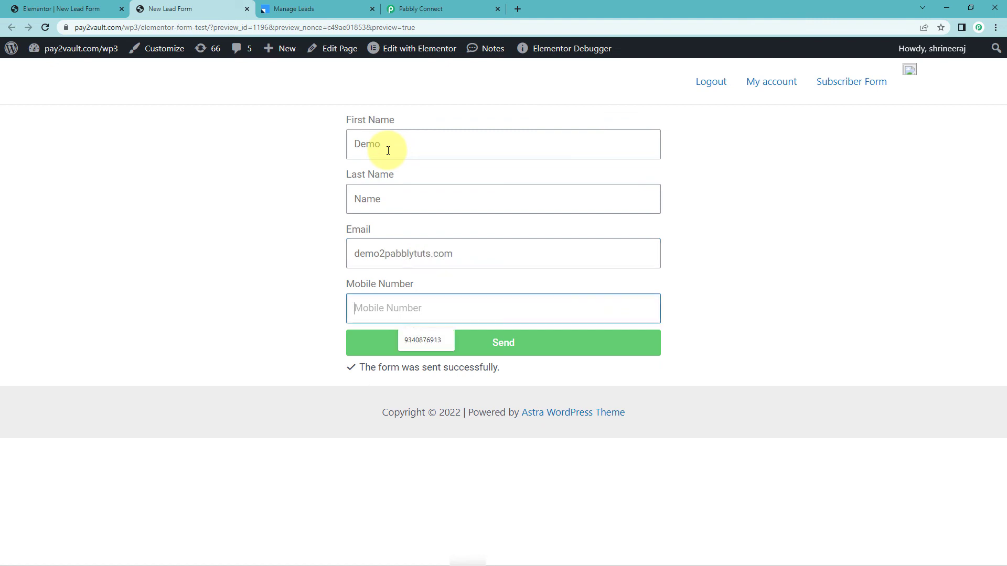
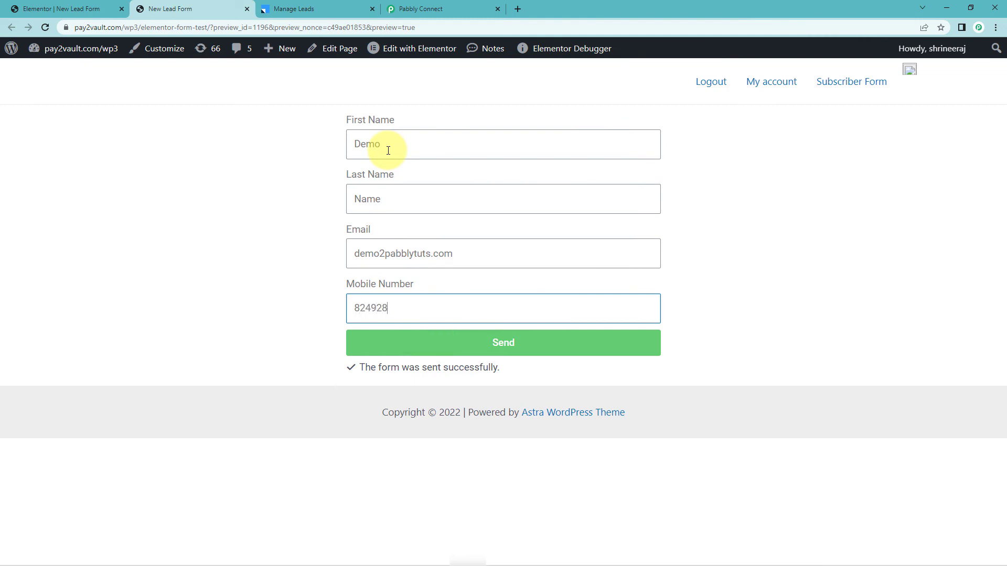
Correct the email address to include the @ and submit the lead form.
{"action": "left_click", "coordinate": [384, 253]}
{"action": "key", "text": "BackSpace"}
{"action": "type", "text": "@"}
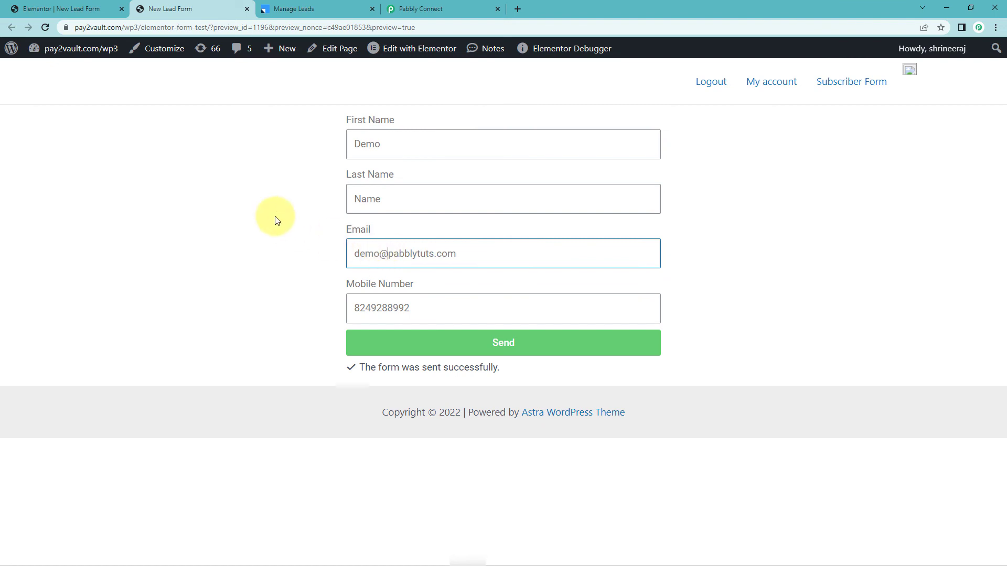
{"action": "left_click", "coordinate": [311, 205]}
{"action": "left_click", "coordinate": [437, 348]}
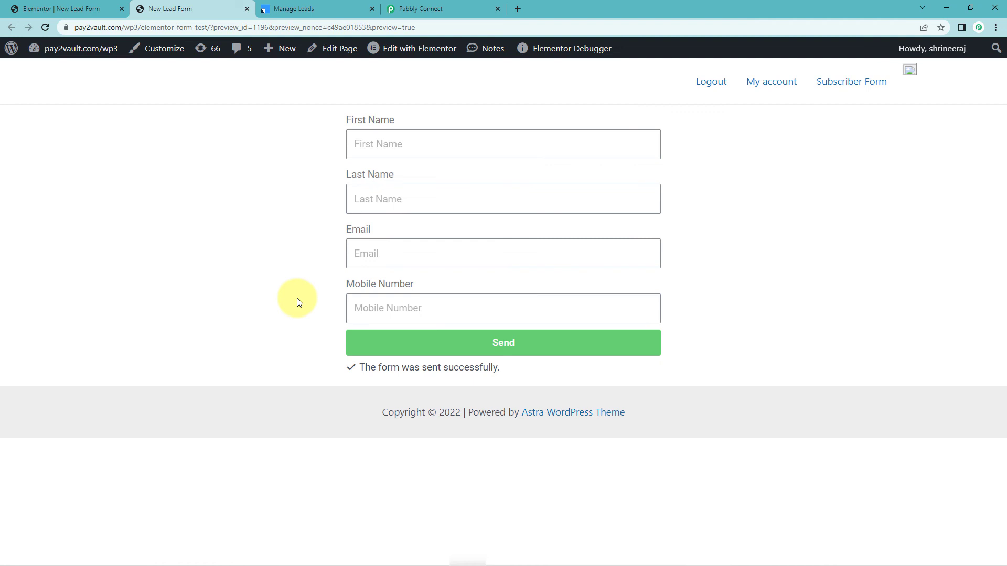
Reload LeadSquared's Manage Leads list to show the new Demo Name lead.
{"action": "left_click", "coordinate": [325, 5]}
{"action": "left_click", "coordinate": [44, 27]}
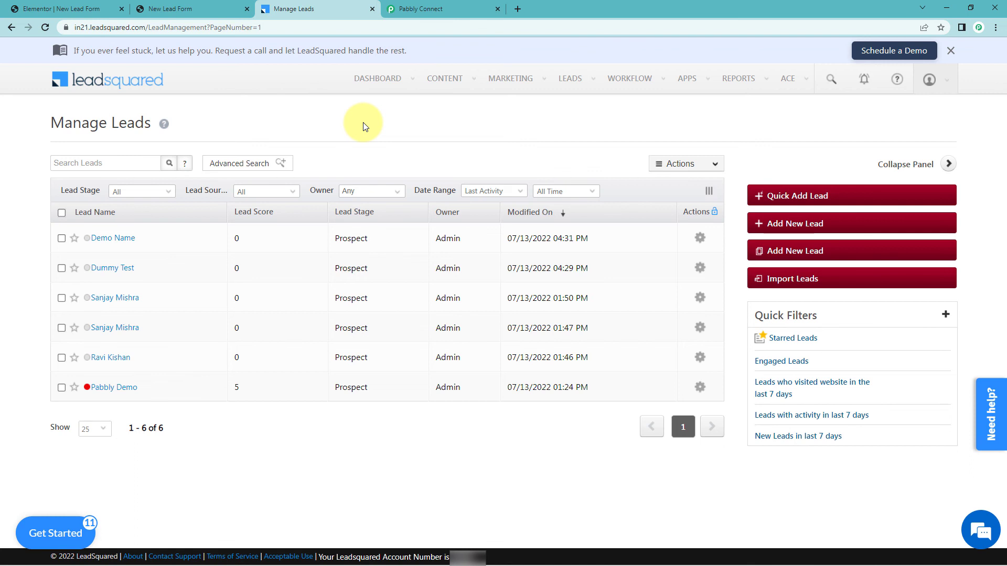
Collapse the Leadsquared action and Elementor trigger cards to show the switched-on workflow overview.
{"action": "left_click", "coordinate": [461, 9]}
{"action": "scroll", "coordinate": [879, 168], "scroll_direction": "up", "scroll_amount": 9}
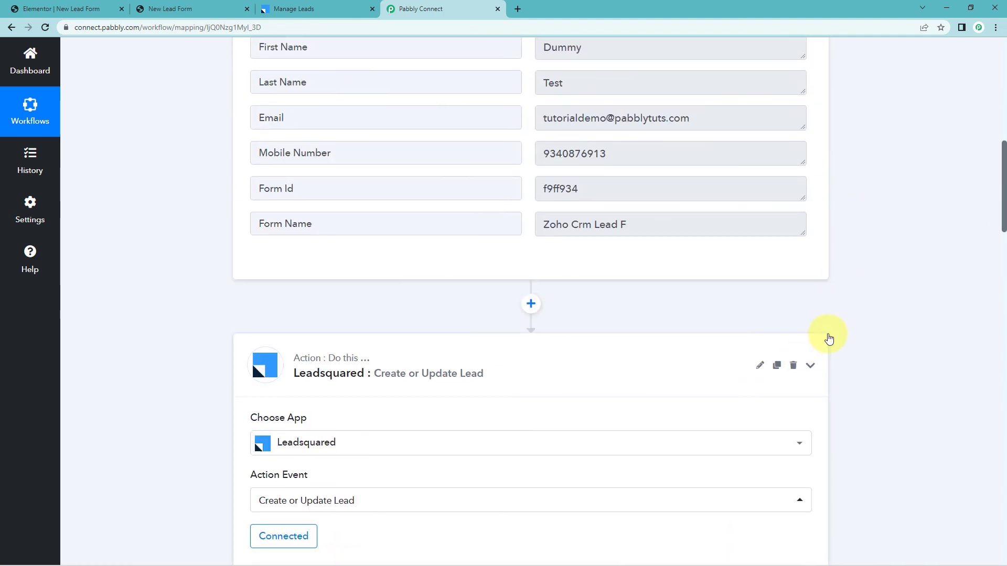
{"action": "left_click", "coordinate": [826, 338]}
{"action": "scroll", "coordinate": [859, 255], "scroll_direction": "up", "scroll_amount": 9}
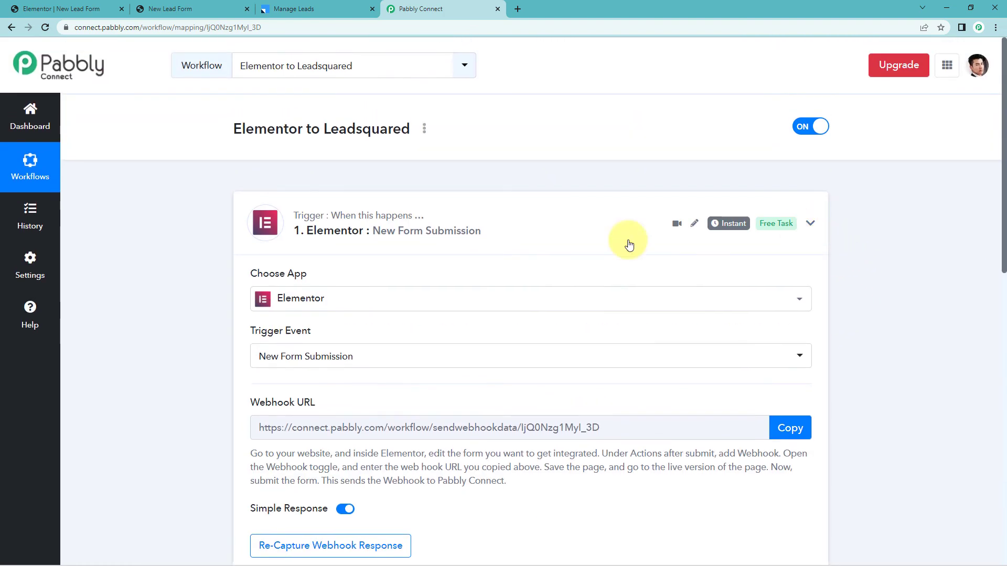
{"action": "left_click", "coordinate": [625, 241]}
{"action": "scroll", "coordinate": [209, 213], "scroll_direction": "down", "scroll_amount": 1}
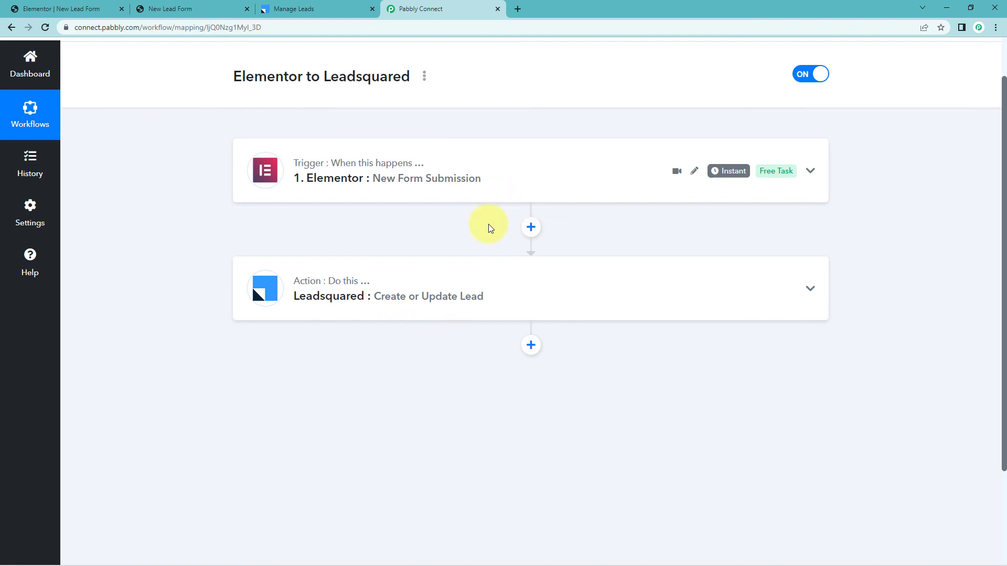
{"action": "scroll", "coordinate": [487, 224], "scroll_direction": "up", "scroll_amount": 1}
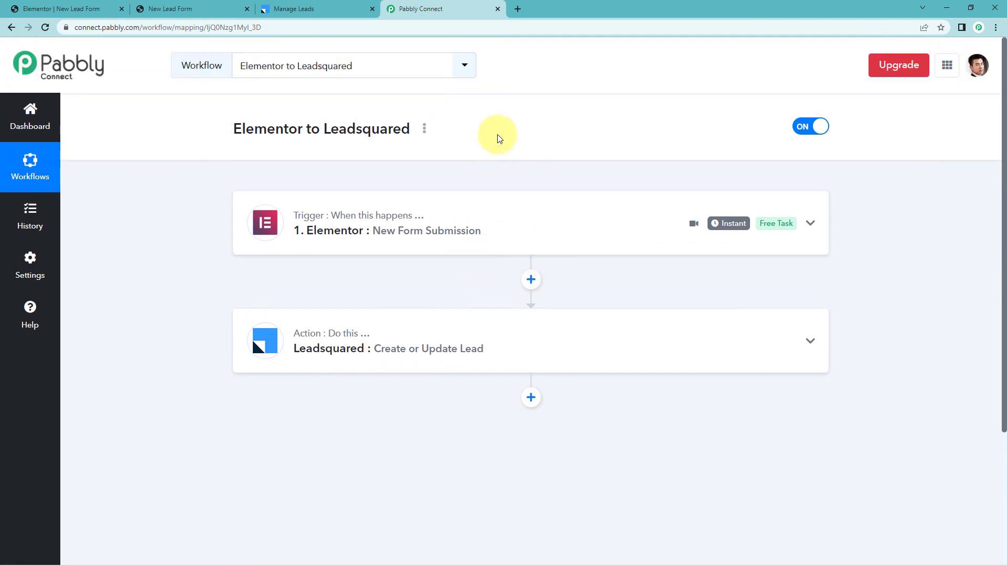